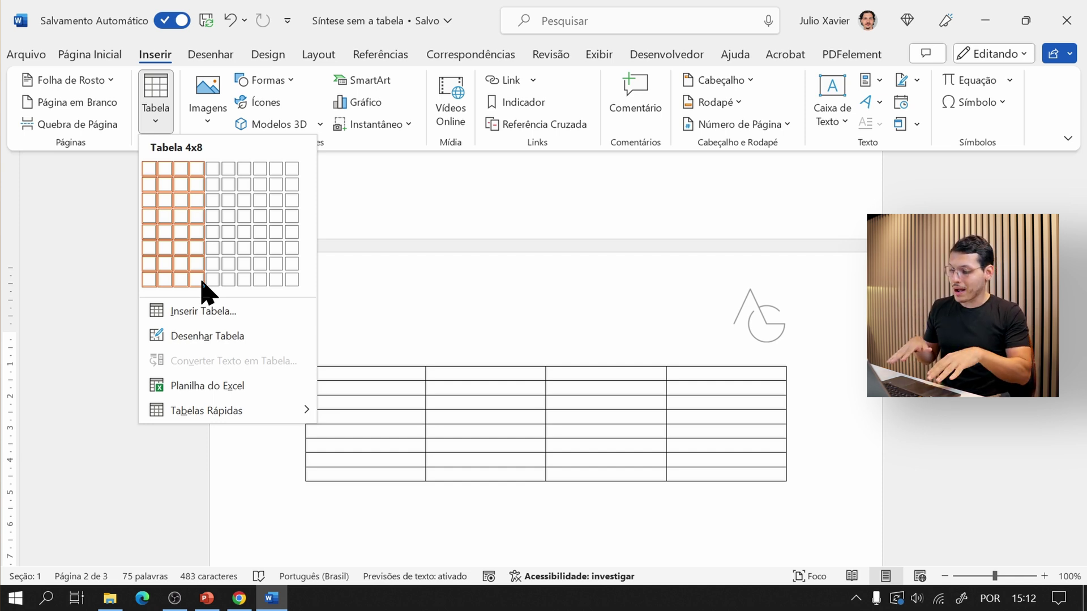
# Step: Insert a table with 4 columns and 8 rows and extend it to 15 rows by adding rows at its end
pyautogui.click(201, 282)
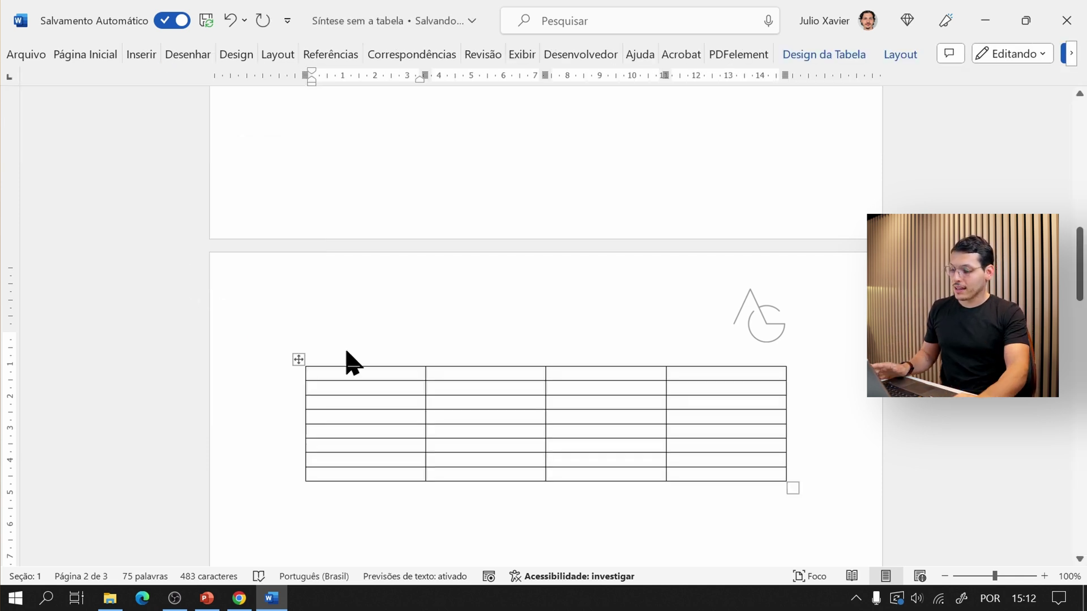
pyautogui.click(725, 477)
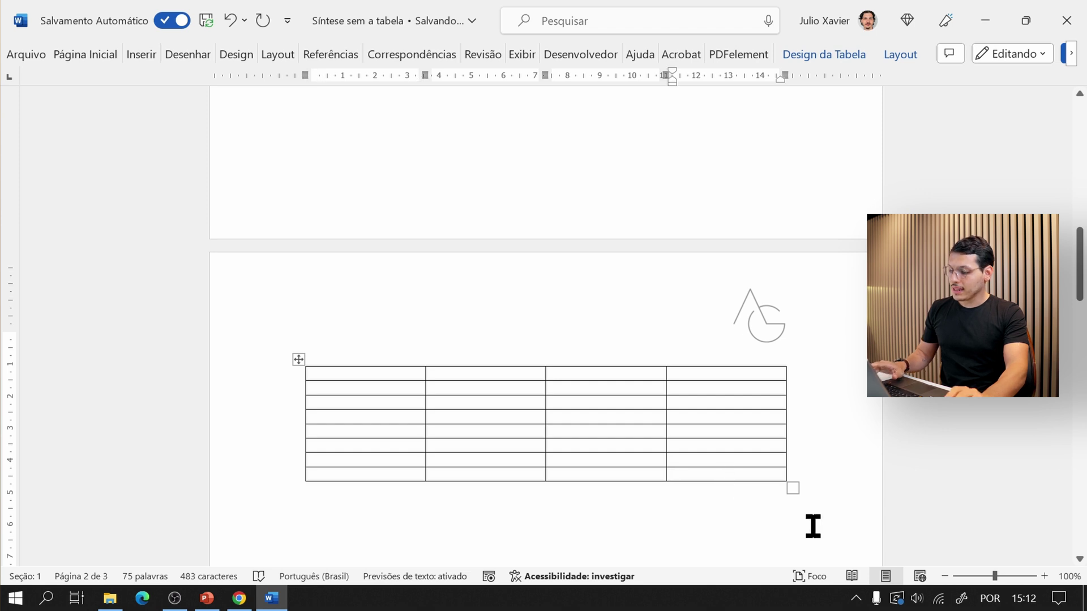
pyautogui.press('Tab')
pyautogui.press('Tab')
pyautogui.press('Tab')
pyautogui.press('Tab')
pyautogui.press('Tab')
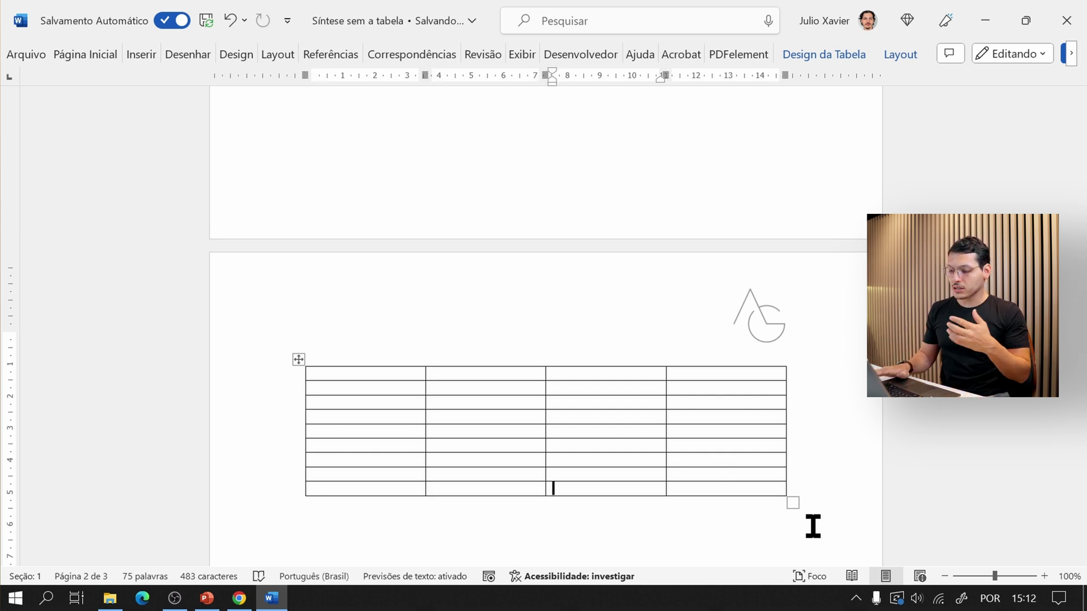
pyautogui.press('Tab')
pyautogui.press('Tab')
pyautogui.press('Tab')
pyautogui.press('Tab')
pyautogui.press('Tab')
pyautogui.press('Tab')
pyautogui.press('Tab')
pyautogui.press('Tab')
pyautogui.press('Tab')
pyautogui.press('Tab')
pyautogui.press('Tab')
pyautogui.press('Tab')
pyautogui.press('Tab')
pyautogui.press('Tab')
pyautogui.press('Tab')
pyautogui.press('Tab')
pyautogui.press('Tab')
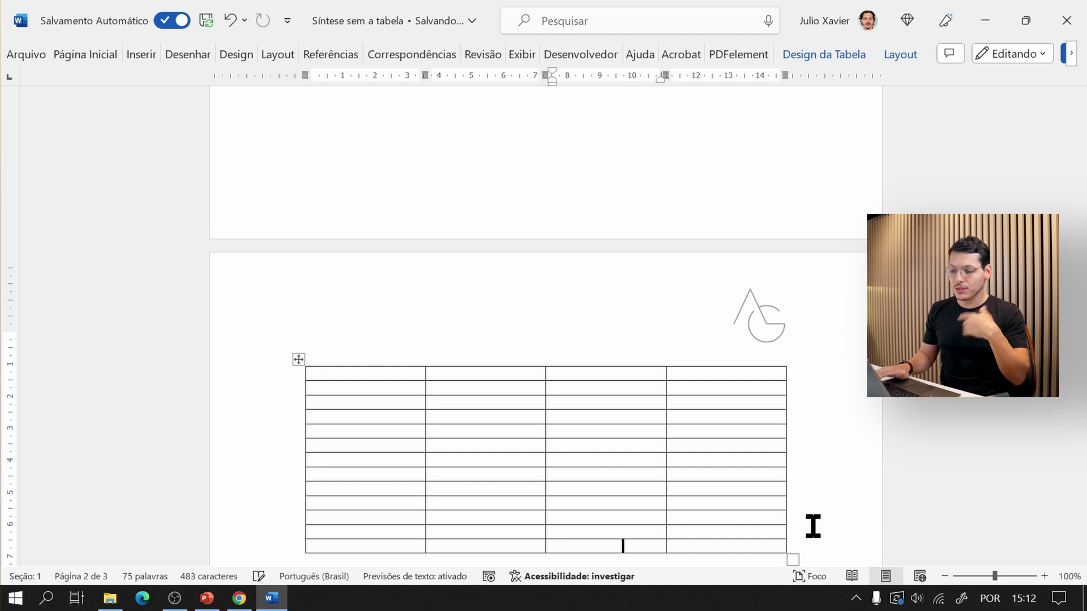
# Step: Fill the table's first row with the headings Parte, Peça, Folha and Breve resumo
pyautogui.scroll(3, 718, 241)
pyautogui.scroll(3, 717, 241)
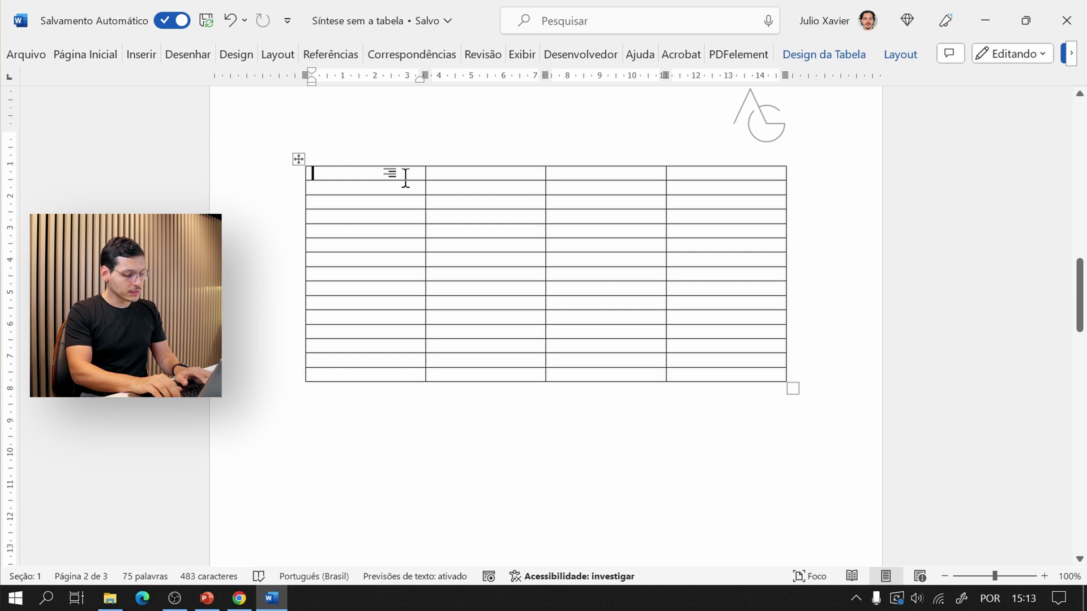
pyautogui.write('Respo')
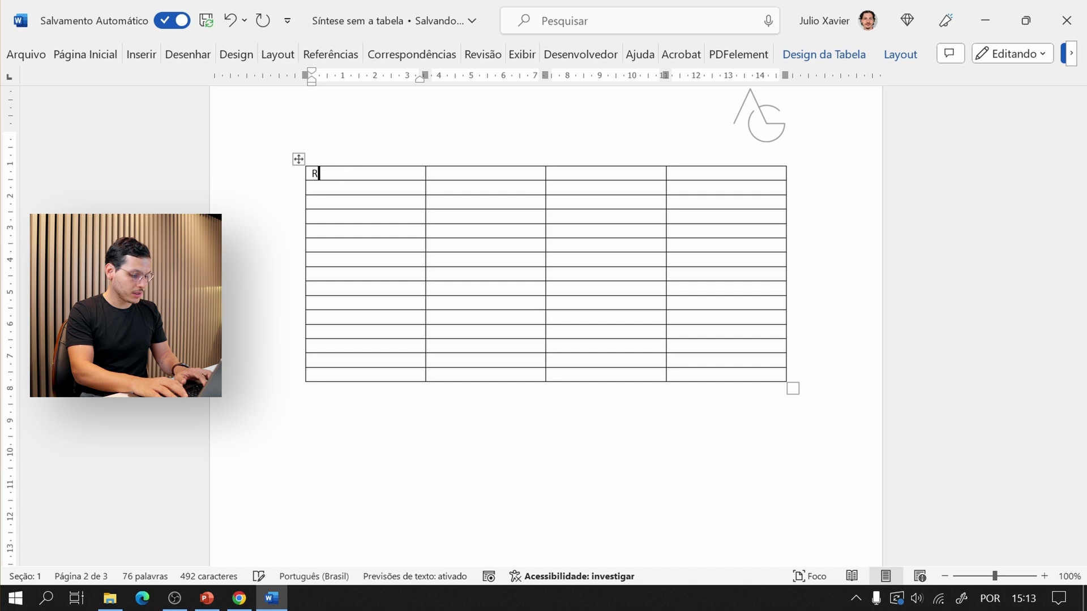
pyautogui.click(433, 173)
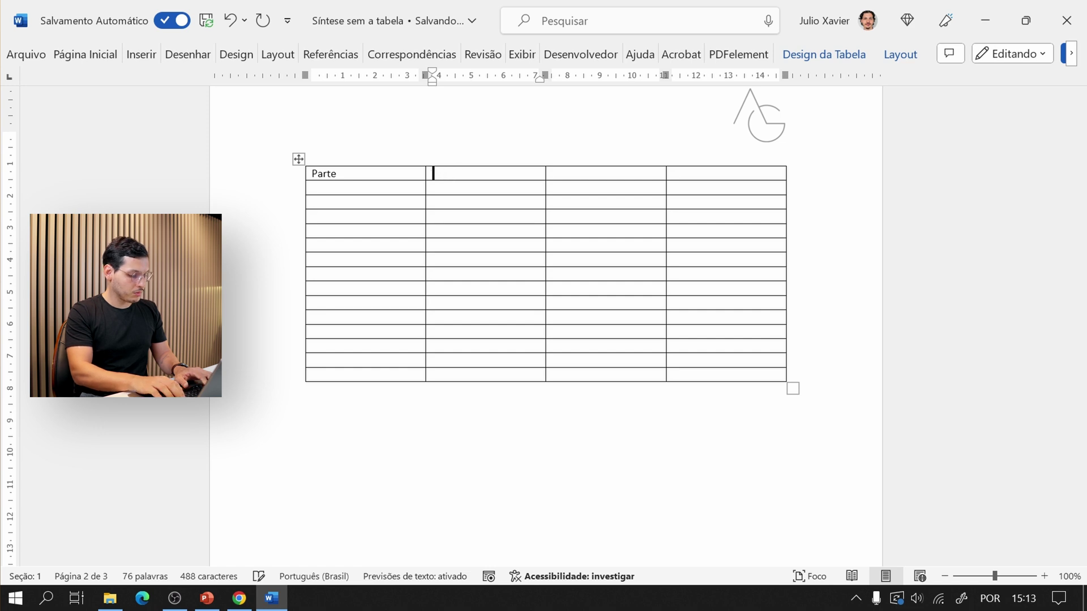
pyautogui.click(553, 173)
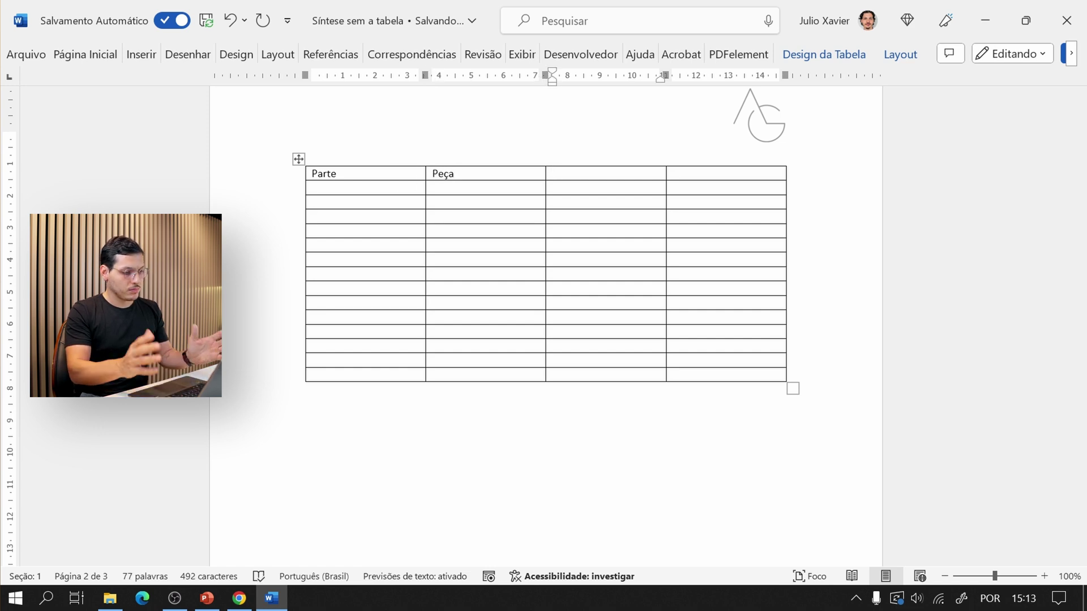
pyautogui.write('Folha')
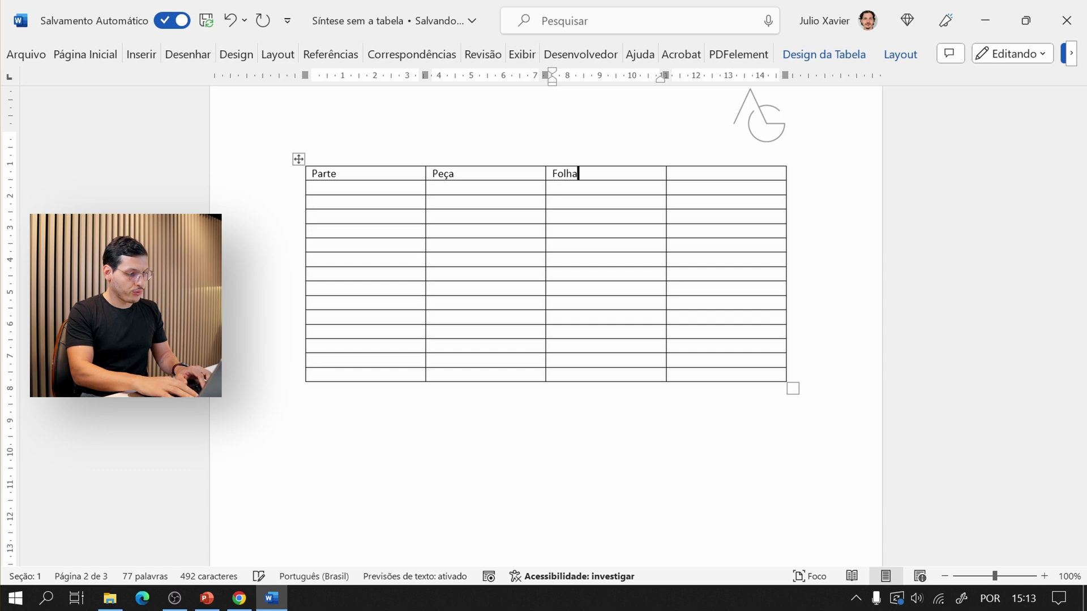
pyautogui.click(672, 173)
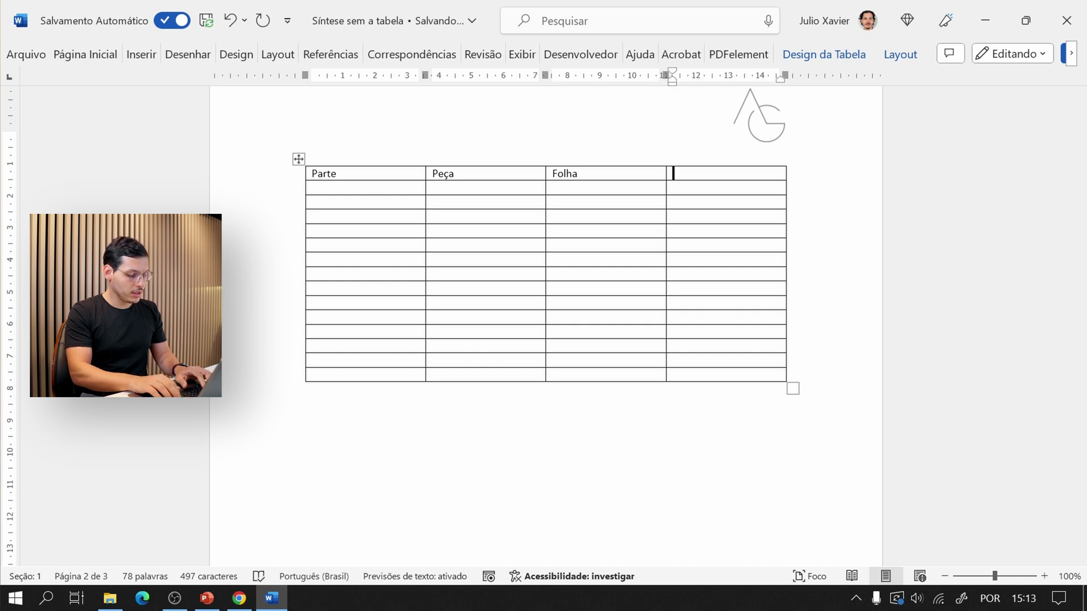
pyautogui.write('Breve resumo')
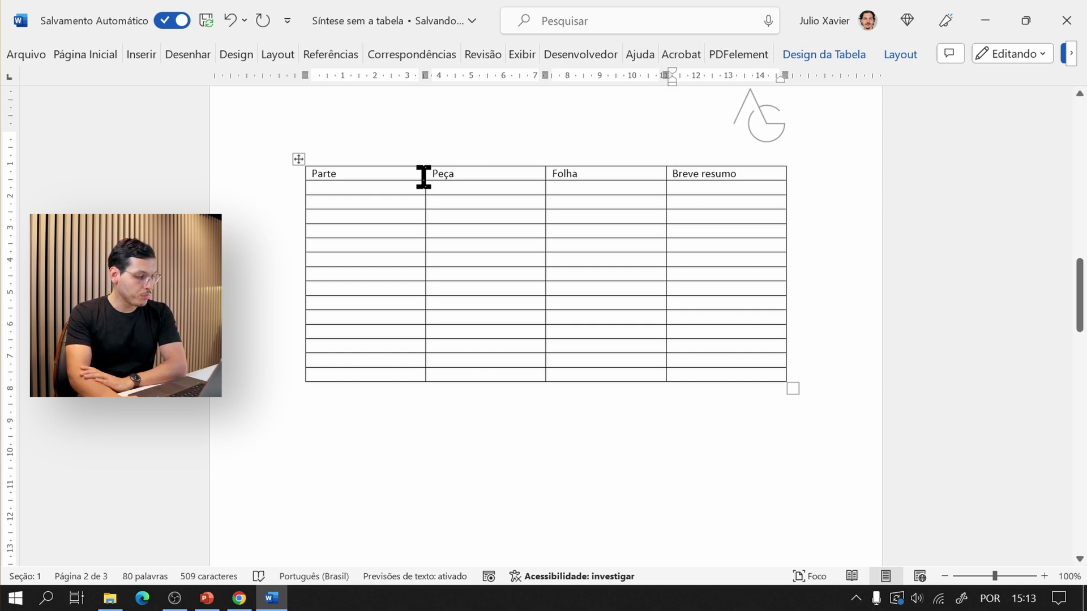
# Step: Resize the columns to about 2.5 cm for Parte, 3.7 cm for Peça and 1.25 cm for Folha, widening Breve resumo
pyautogui.moveTo(425, 175); pyautogui.dragTo(385, 176)
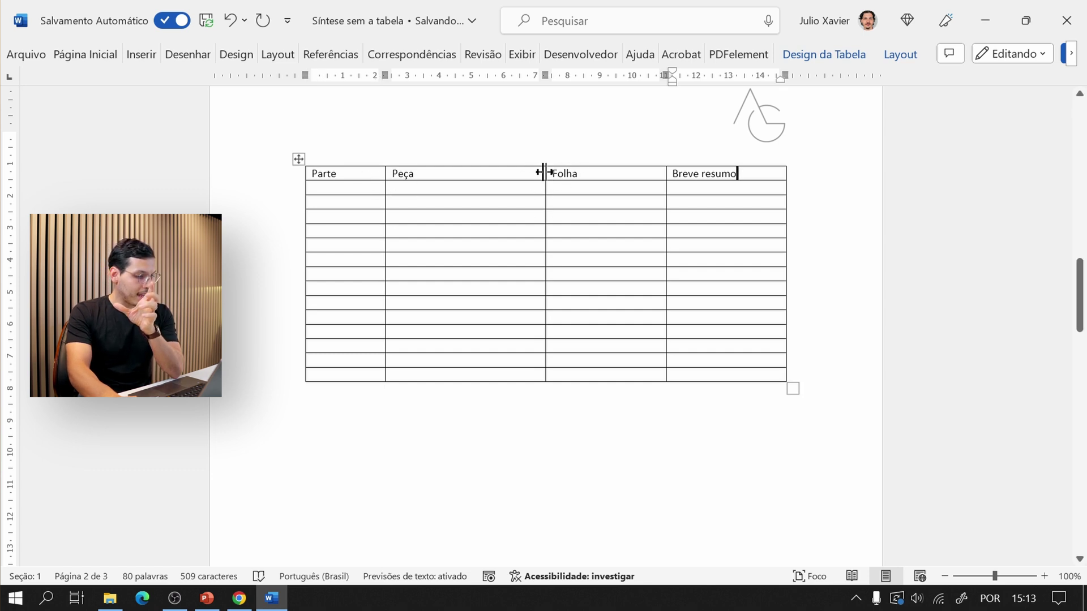
pyautogui.moveTo(541, 173); pyautogui.dragTo(505, 173)
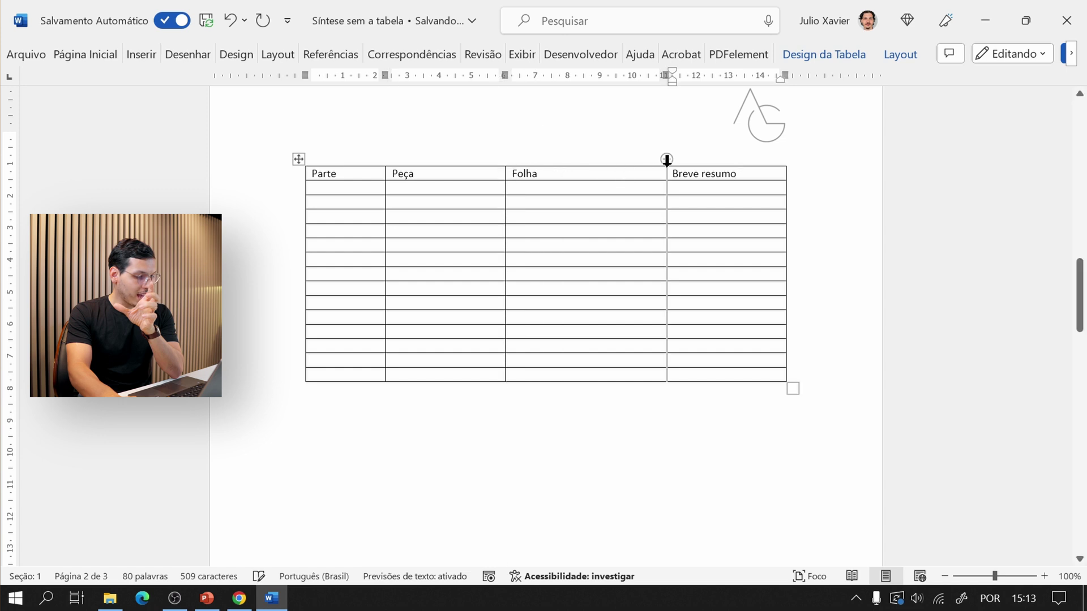
pyautogui.moveTo(665, 175); pyautogui.dragTo(548, 185)
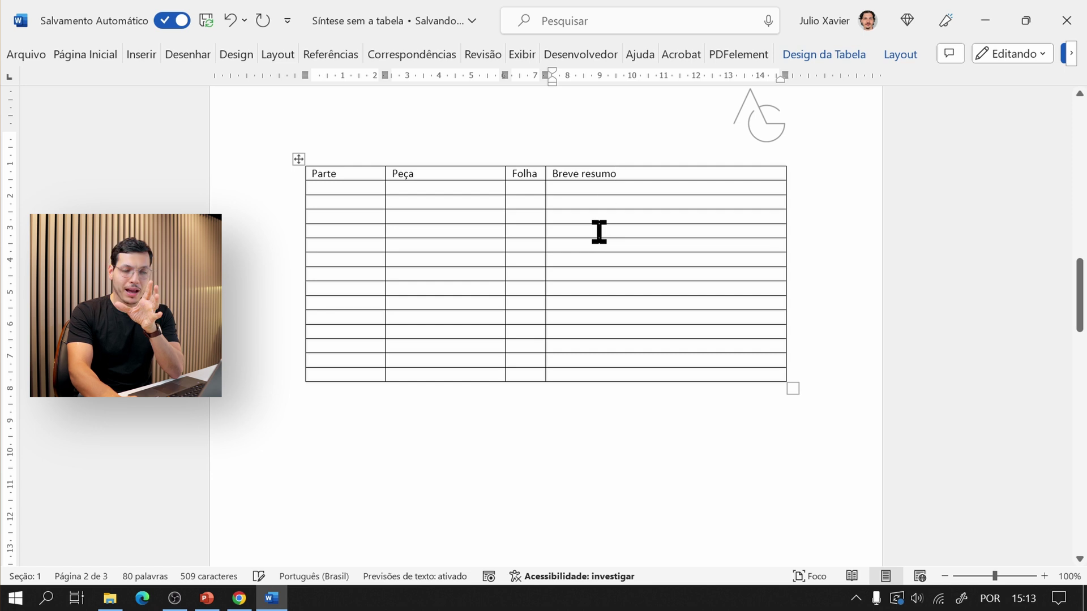
# Step: Fill the third row with Autor, Inicial, 1-50 and the summary "Requer a concessão de liminar para...", leaving the second row blank
pyautogui.moveTo(317, 190); pyautogui.dragTo(571, 187)
pyautogui.click(606, 197)
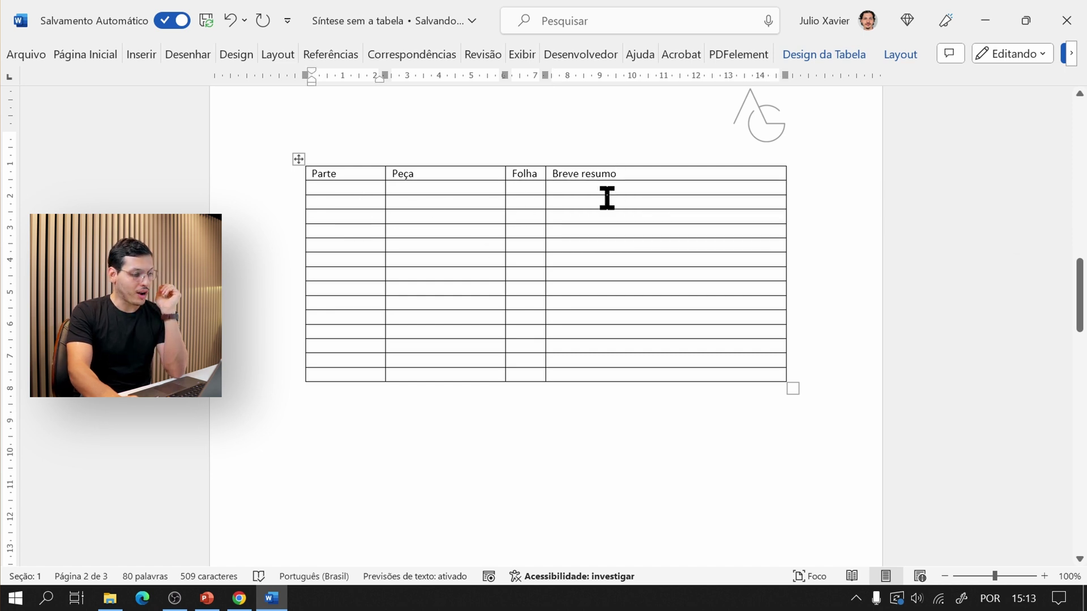
pyautogui.click(328, 209)
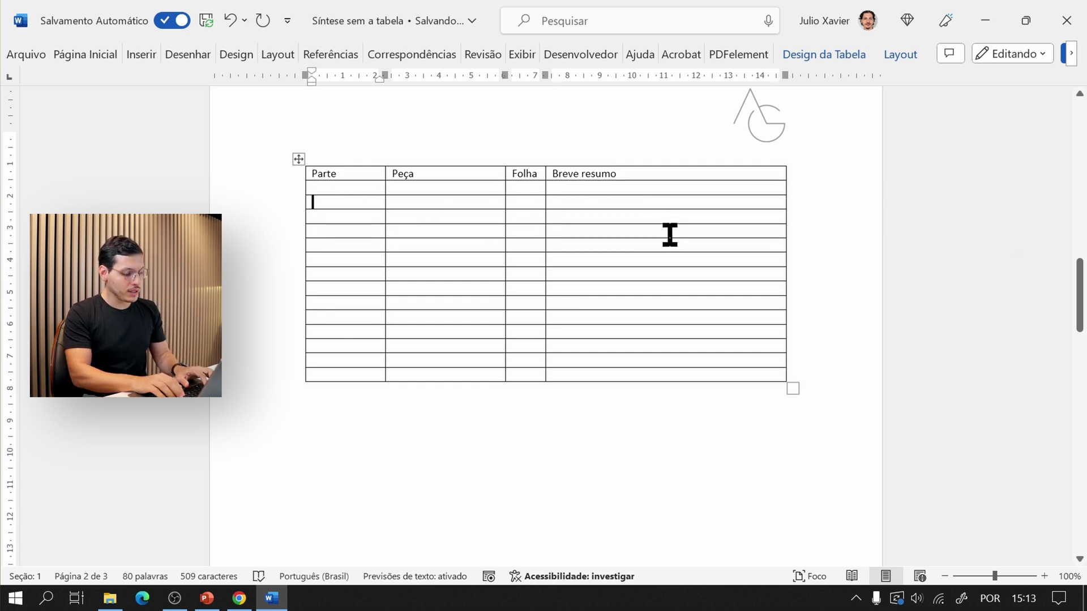
pyautogui.write('Autor')
pyautogui.press('Tab')
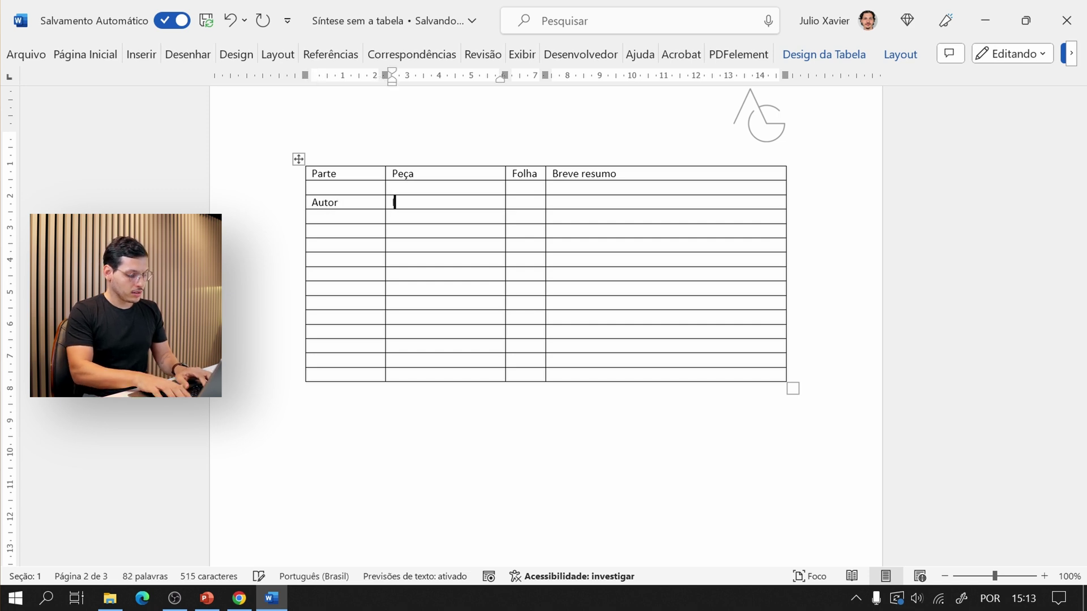
pyautogui.write('Inicial')
pyautogui.press('Tab')
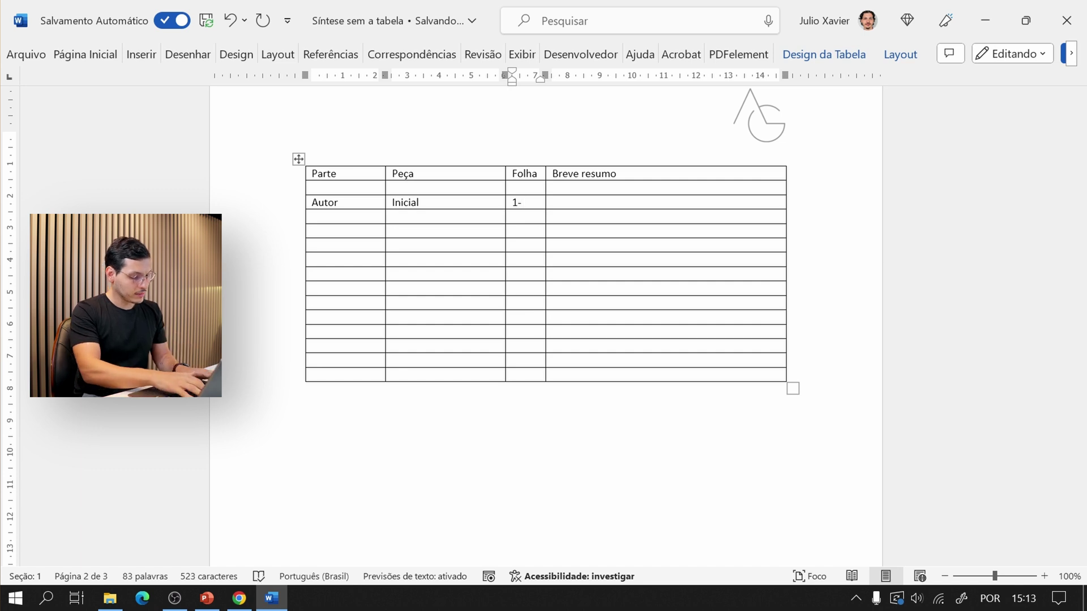
pyautogui.write('1-50')
pyautogui.press('Tab')
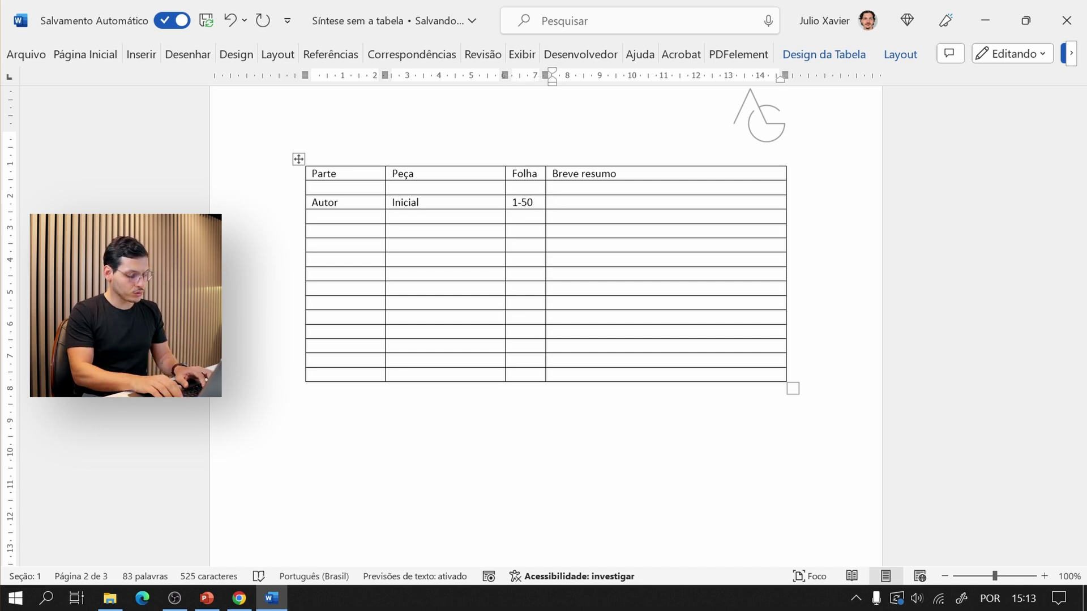
pyautogui.write('Requer a concessão de liminar para...')
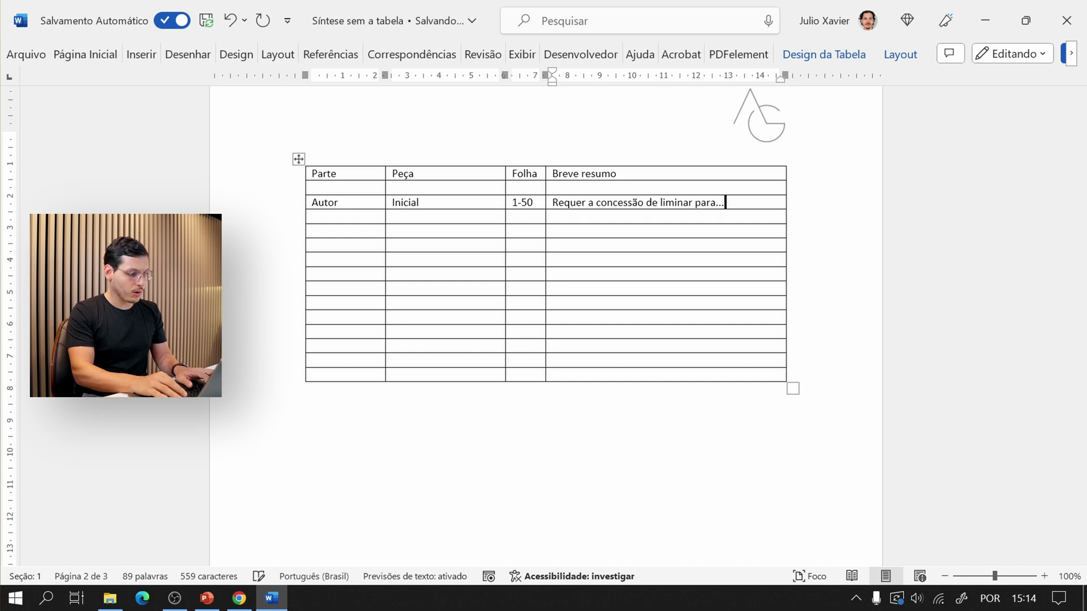
pyautogui.press('Tab')
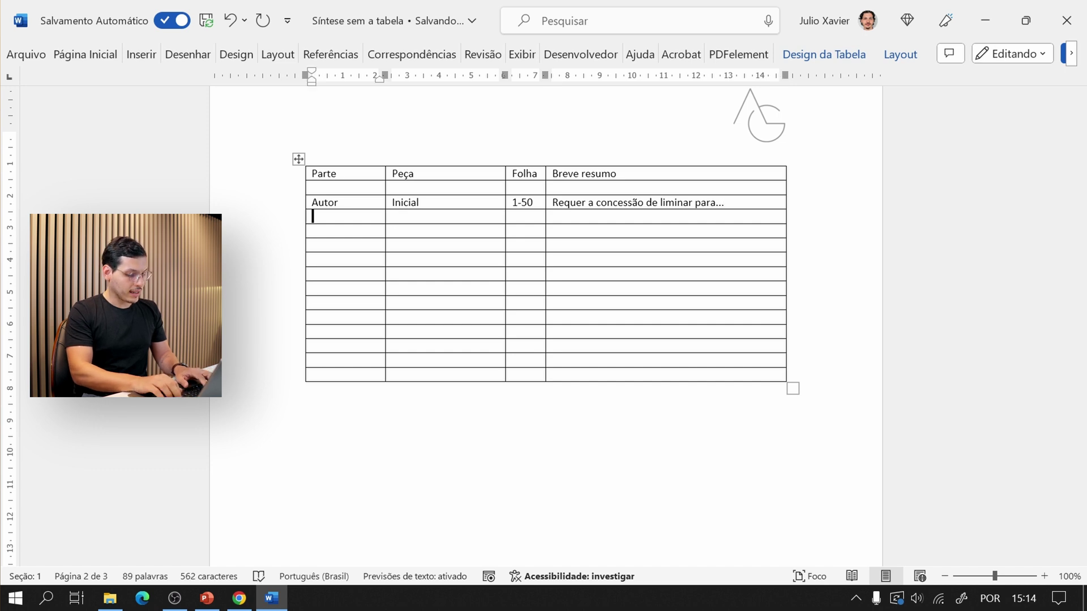
# Step: Fill the fourth row with Juízo, Despacho de citação, 51 and the summary "Determina inclusão do litisconsorte X"
pyautogui.write('Jupizo')
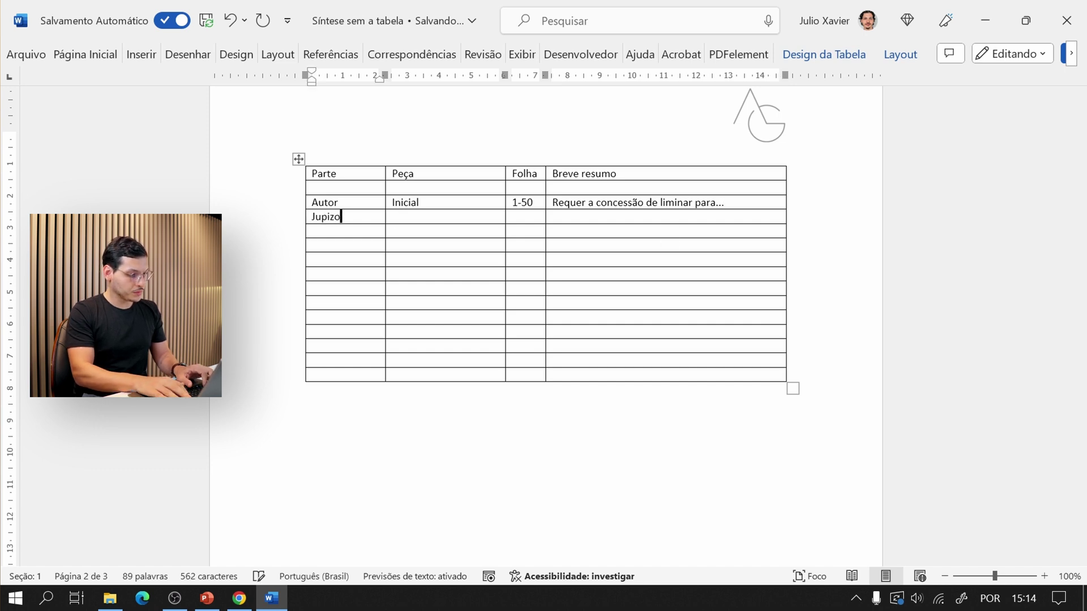
pyautogui.press('Tab')
pyautogui.write('DEspa')
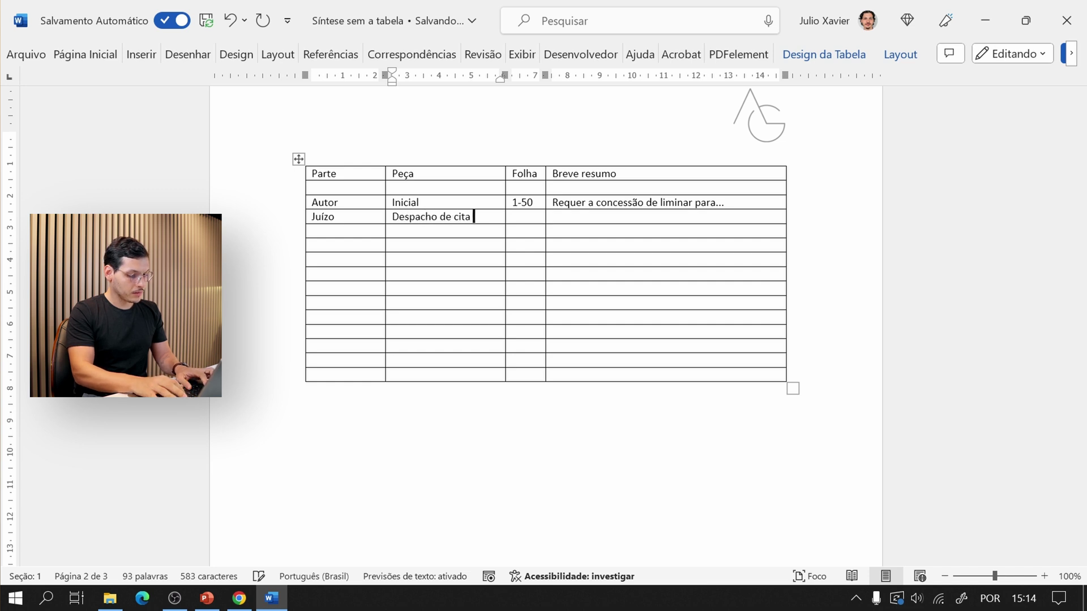
pyautogui.write('cho de citação')
pyautogui.press('Tab')
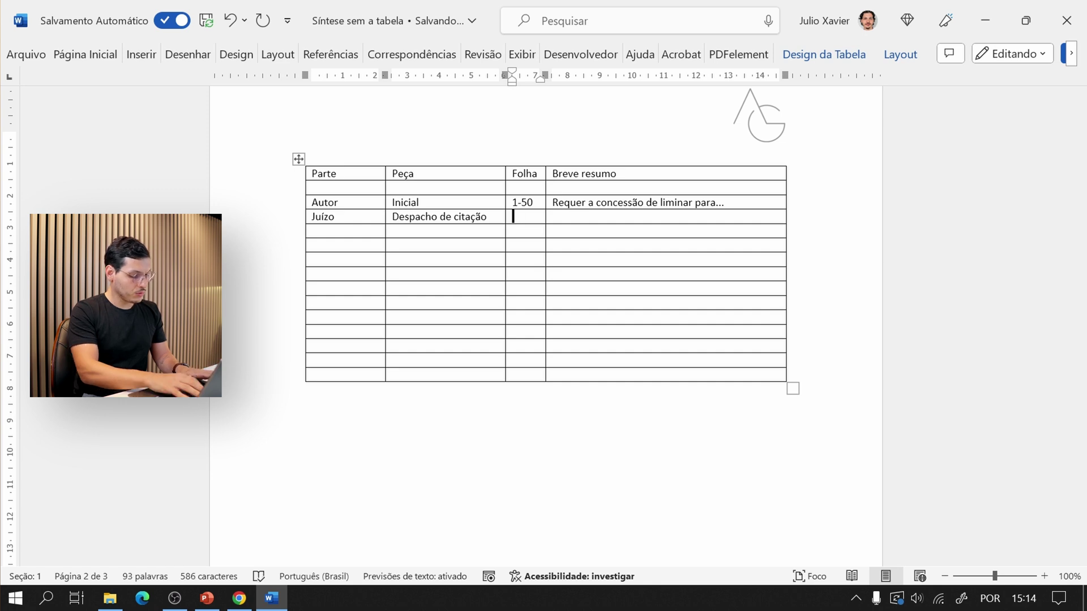
pyautogui.write('51')
pyautogui.press('Tab')
pyautogui.write('Det')
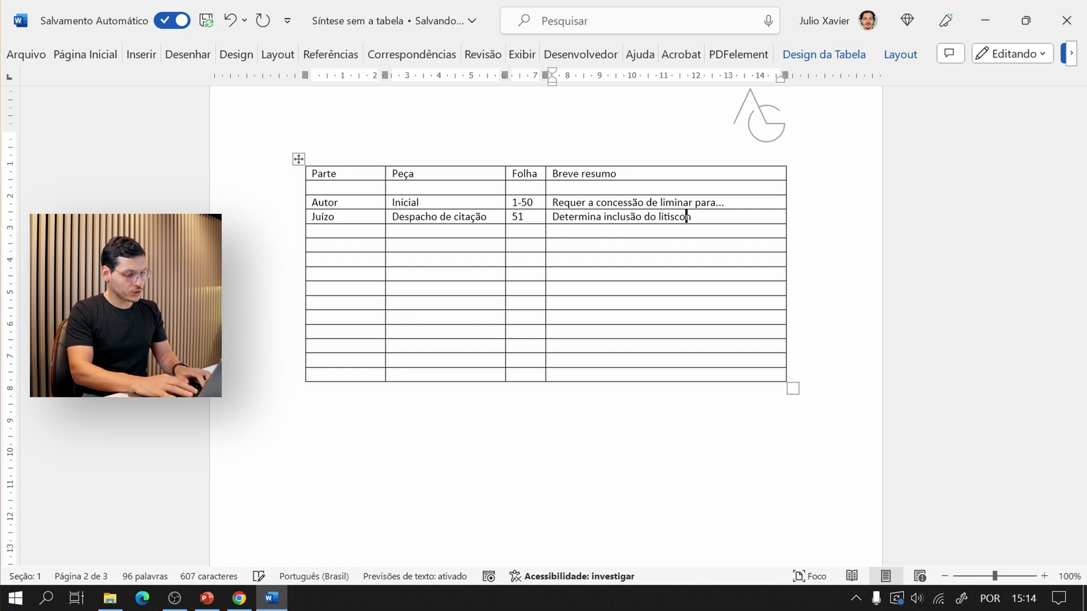
pyautogui.write('X')
pyautogui.press('Tab')
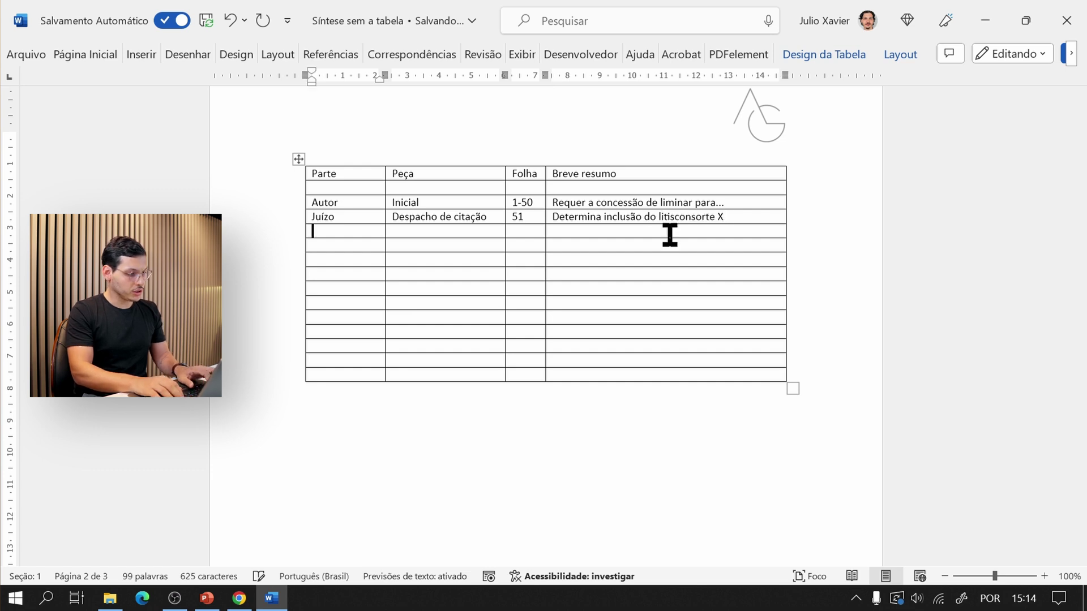
# Step: Fill the fifth row with Réu A, Contestação, 52 and the summary "Argui preliminarmente falta de interesse de agir"
pyautogui.write('Réu A')
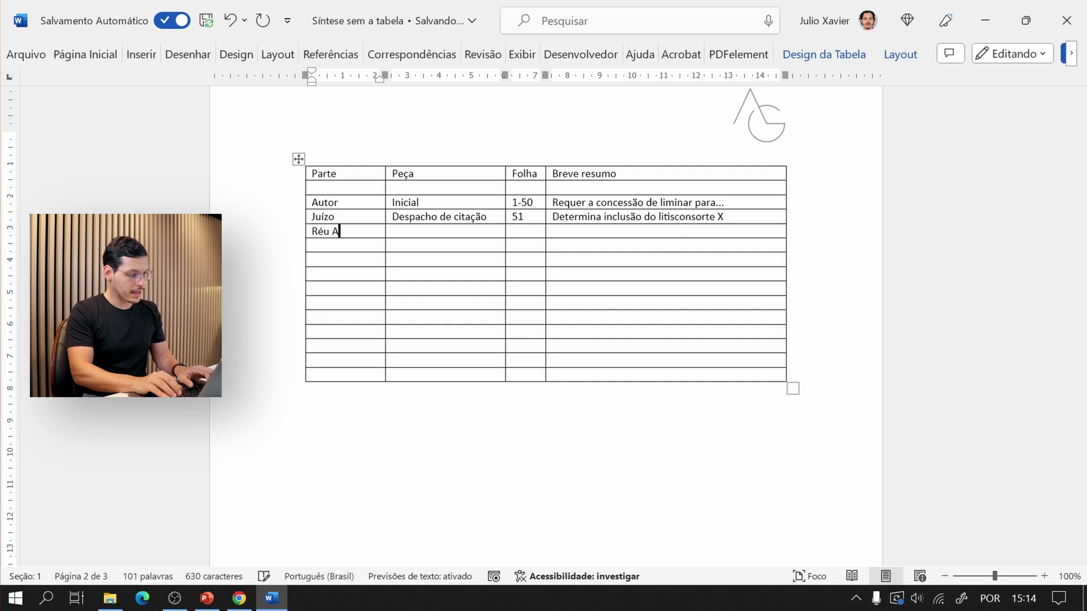
pyautogui.press('Tab')
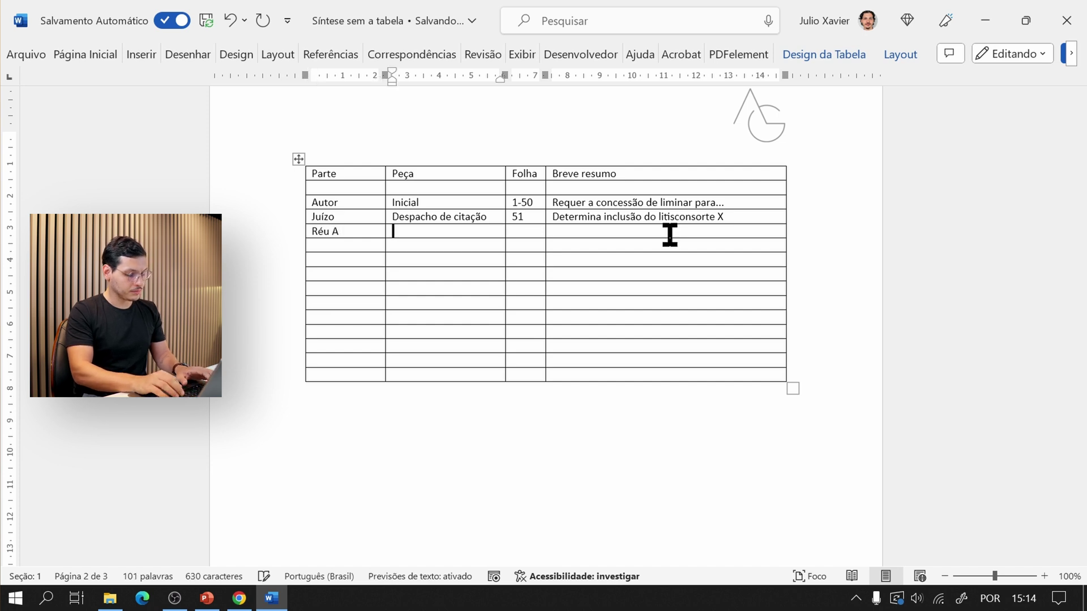
pyautogui.write('Conte')
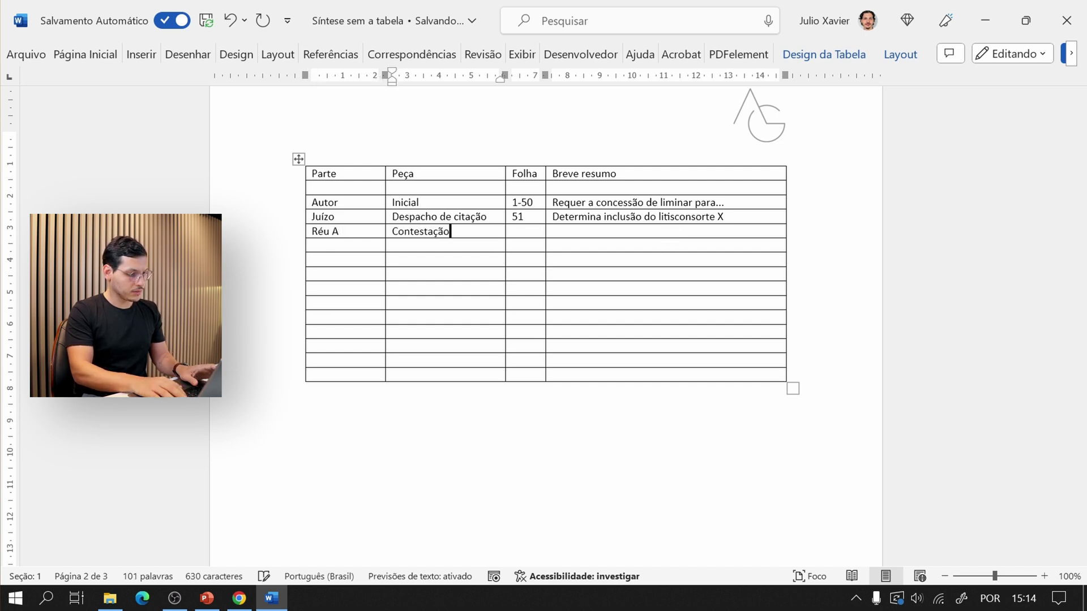
pyautogui.write('stação')
pyautogui.press('Tab')
pyautogui.write('52')
pyautogui.press('Tab')
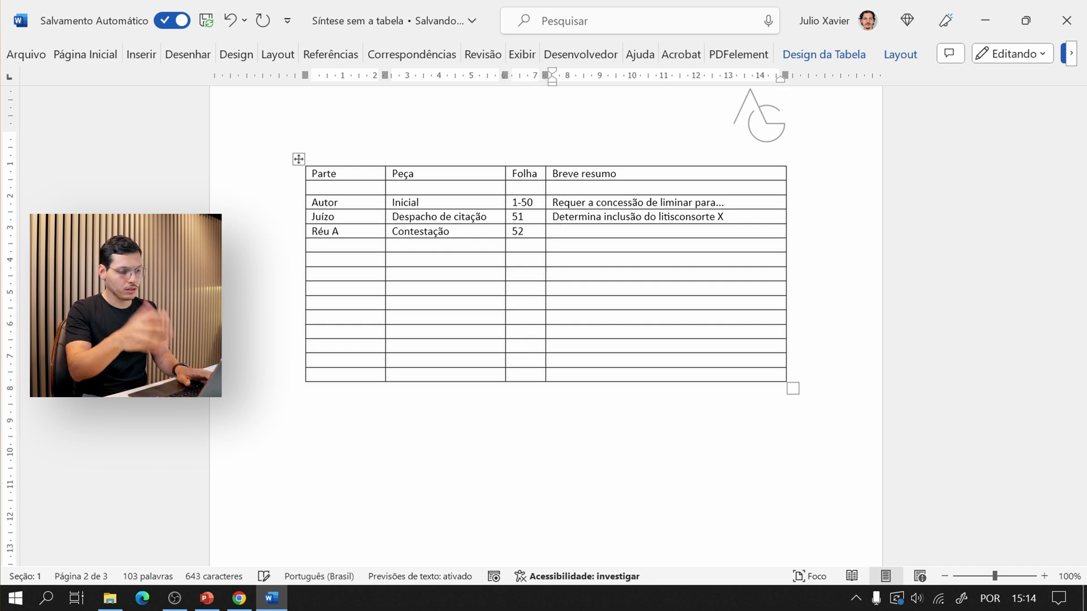
pyautogui.write('Argui preliminarmente falta de interesse de afgir')
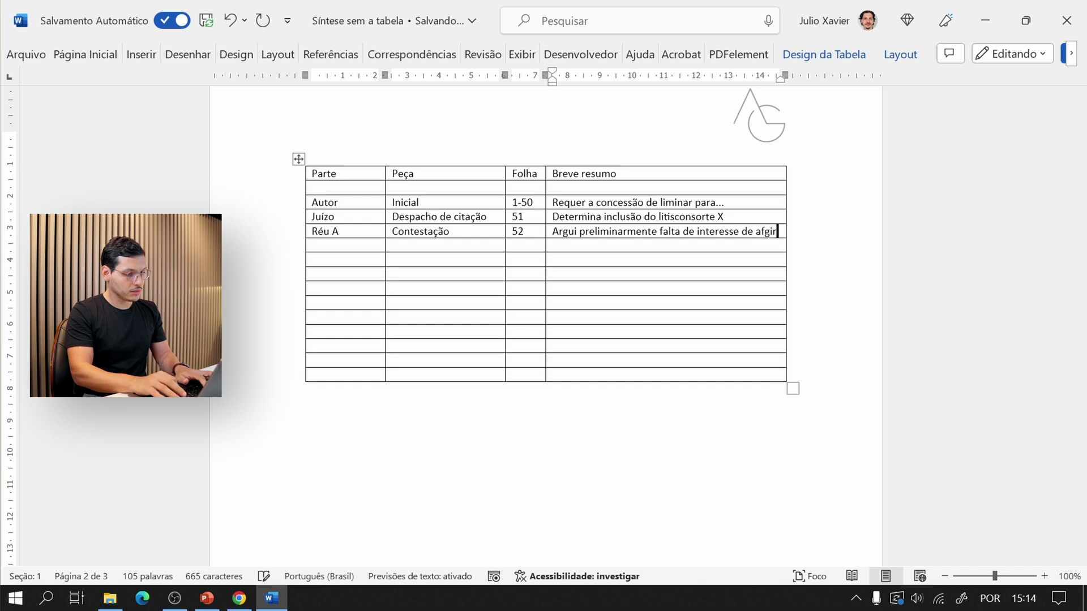
pyautogui.press('Tab')
# Step: Fill the sixth row with Perito, Manifestação, 53 and the summary "Arbitra honorários em 50.000"
pyautogui.write('Per')
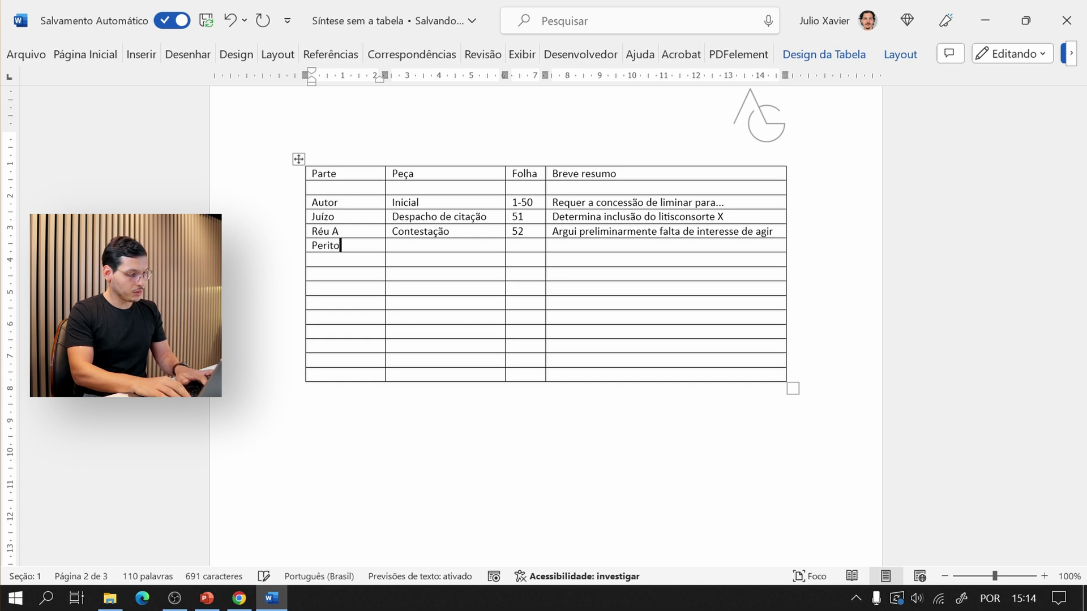
pyautogui.press('Tab')
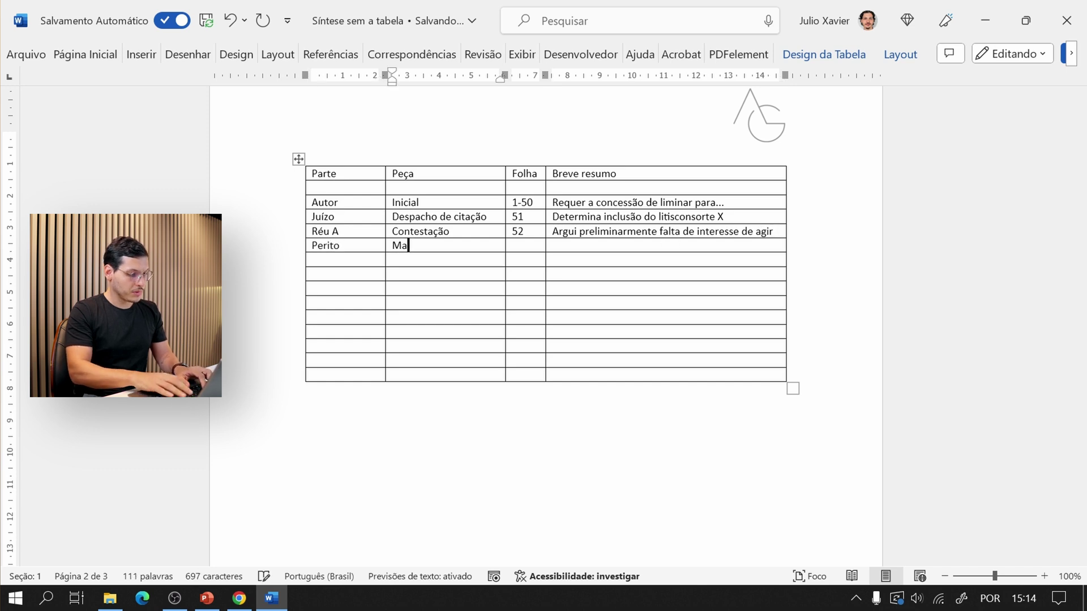
pyautogui.write('Manifestação')
pyautogui.press('Tab')
pyautogui.write('53')
pyautogui.press('Tab')
pyautogui.write('Ar')
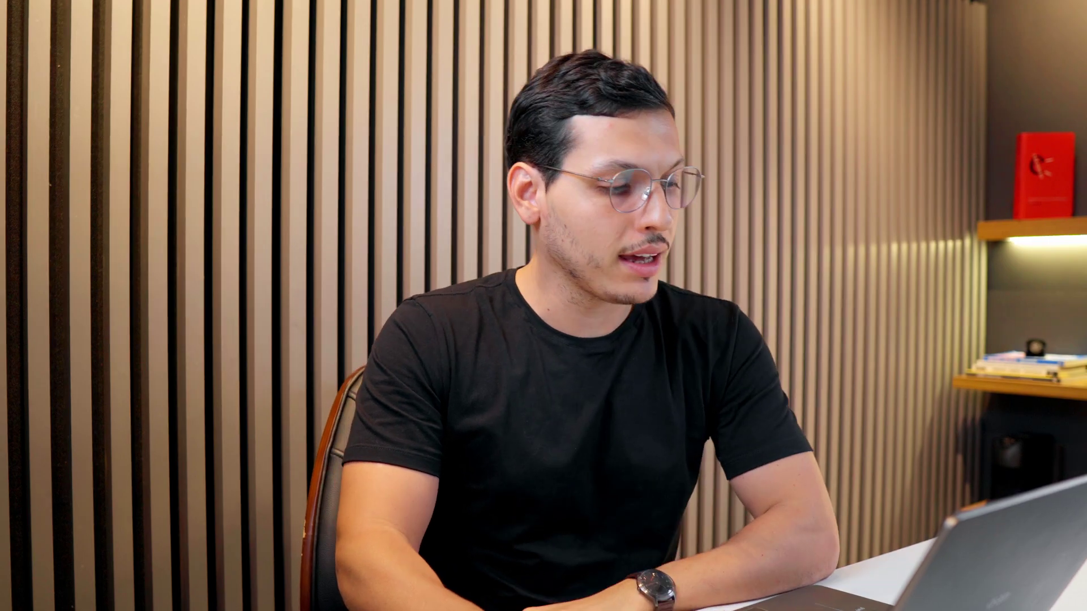
# Step: Make the table's header row (Parte, Peça, Folha, Breve resumo) bold
pyautogui.moveTo(315, 173); pyautogui.dragTo(695, 174)
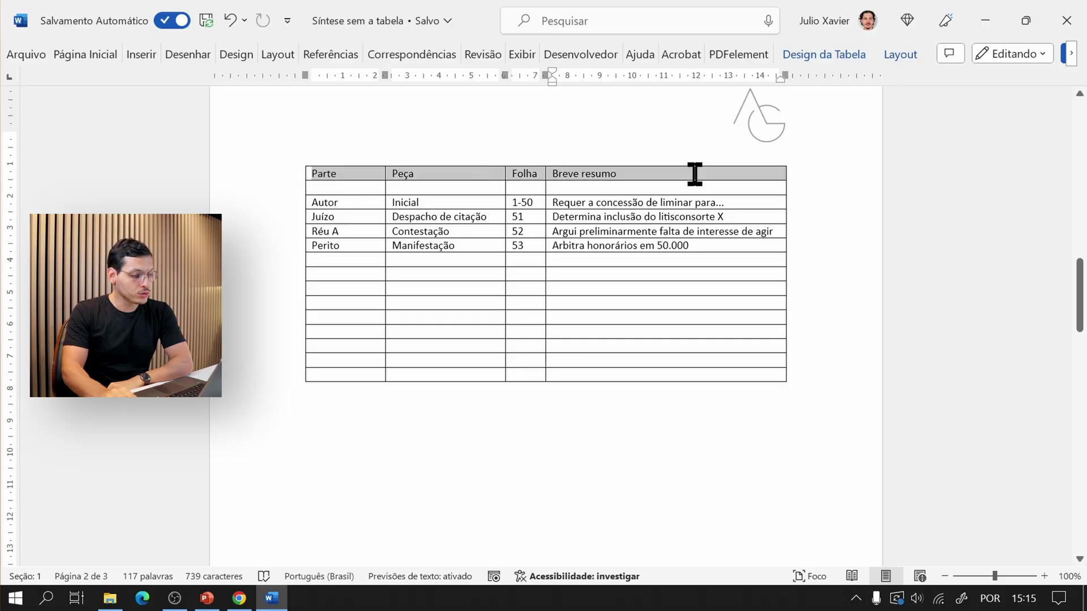
pyautogui.click(88, 55)
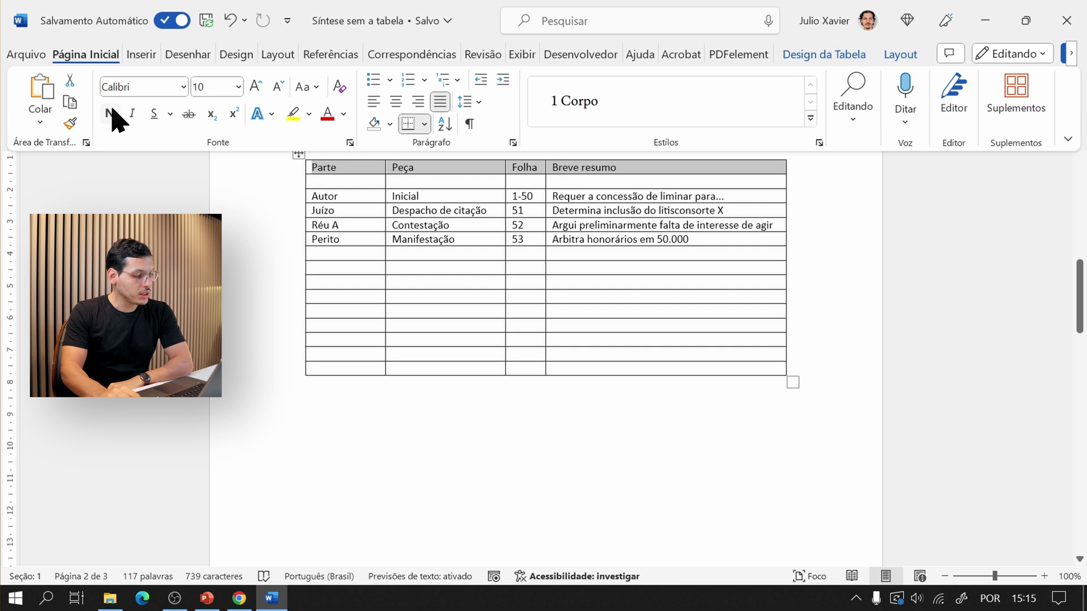
pyautogui.click(111, 116)
pyautogui.click(651, 285)
pyautogui.click(602, 251)
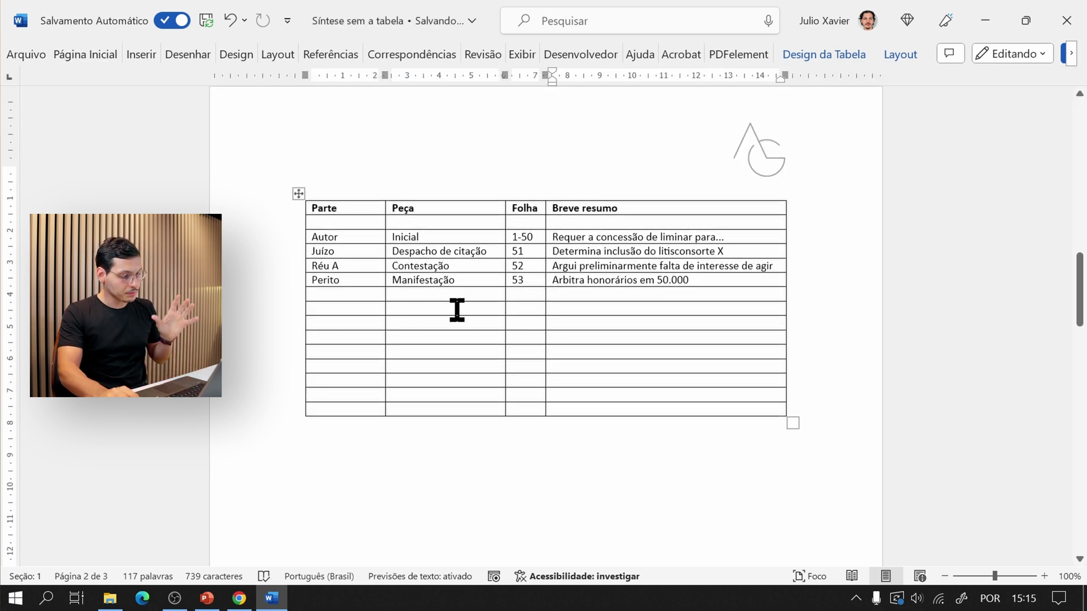
# Step: Shade every other table row, from the Autor row through the last row, with the lightest gray theme color
pyautogui.click(321, 237)
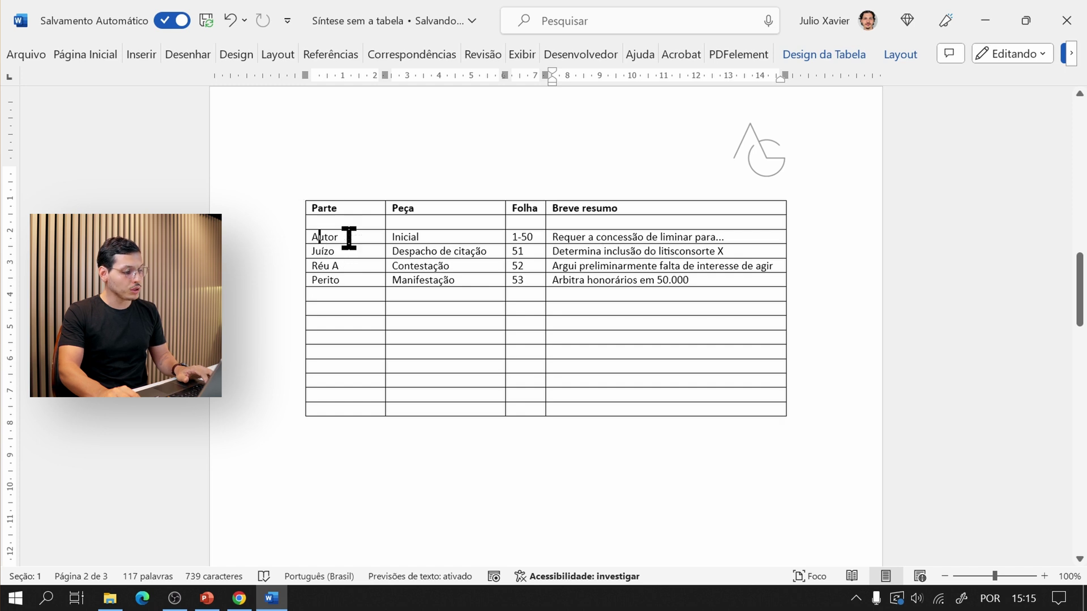
pyautogui.moveTo(349, 238); pyautogui.dragTo(708, 235)
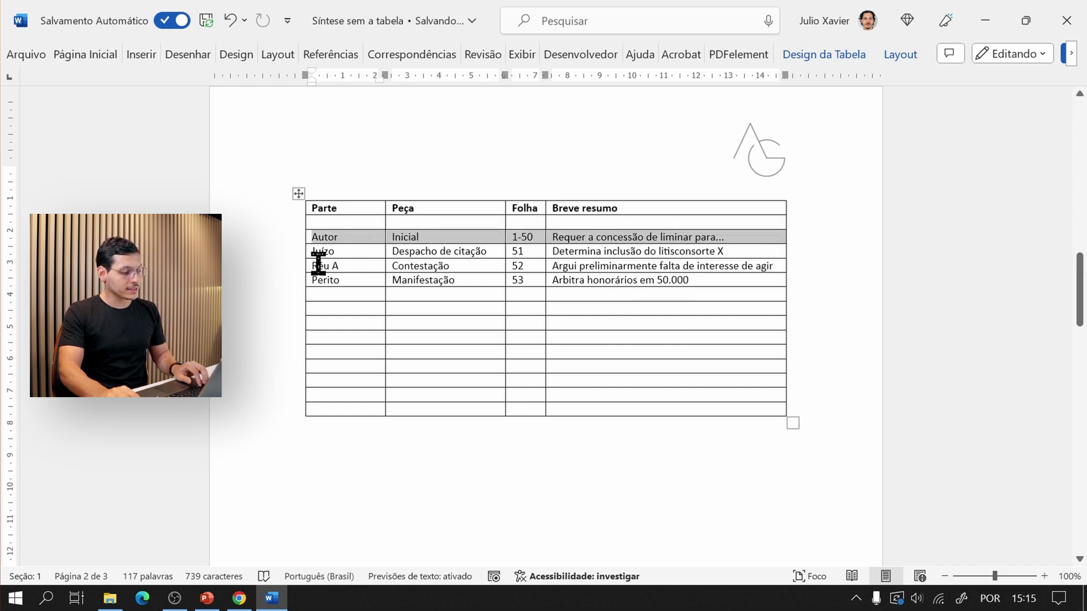
pyautogui.moveTo(318, 263); pyautogui.dragTo(693, 266)
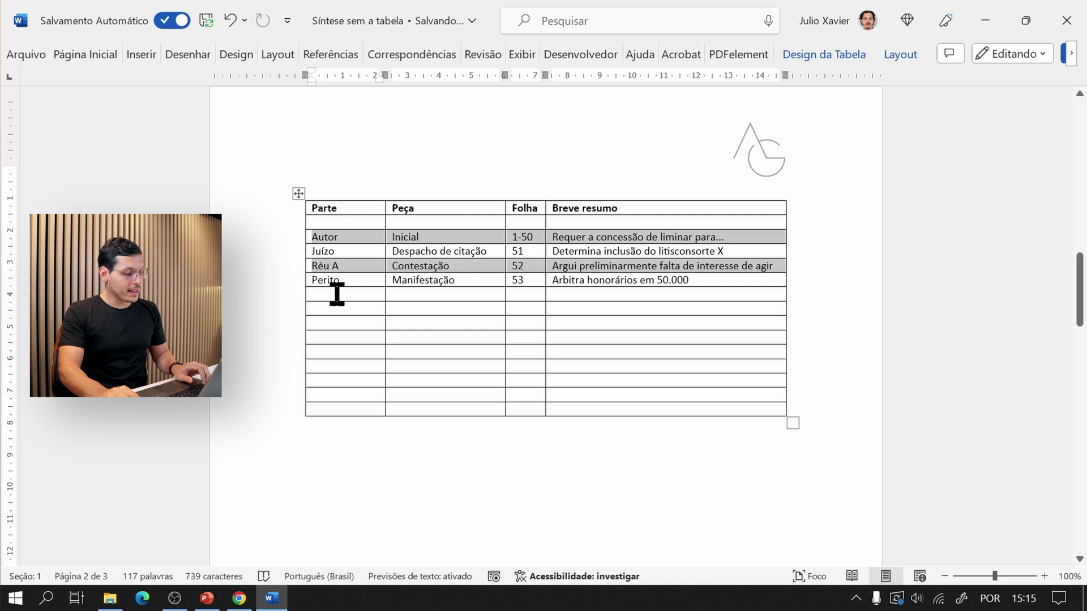
pyautogui.moveTo(337, 294); pyautogui.dragTo(651, 299)
pyautogui.moveTo(322, 324); pyautogui.dragTo(583, 330)
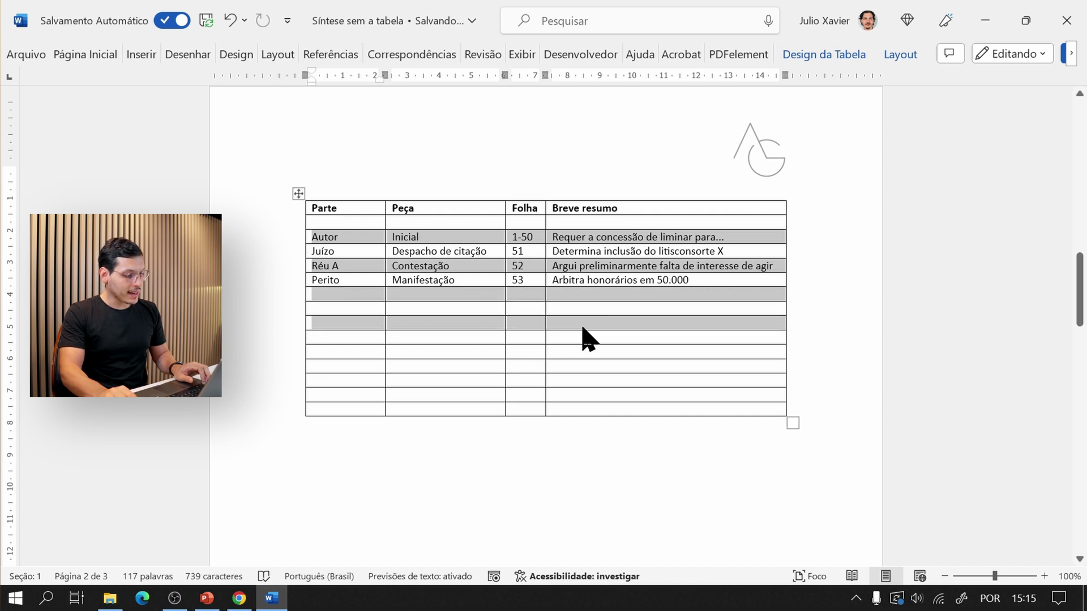
pyautogui.moveTo(330, 352); pyautogui.dragTo(563, 354)
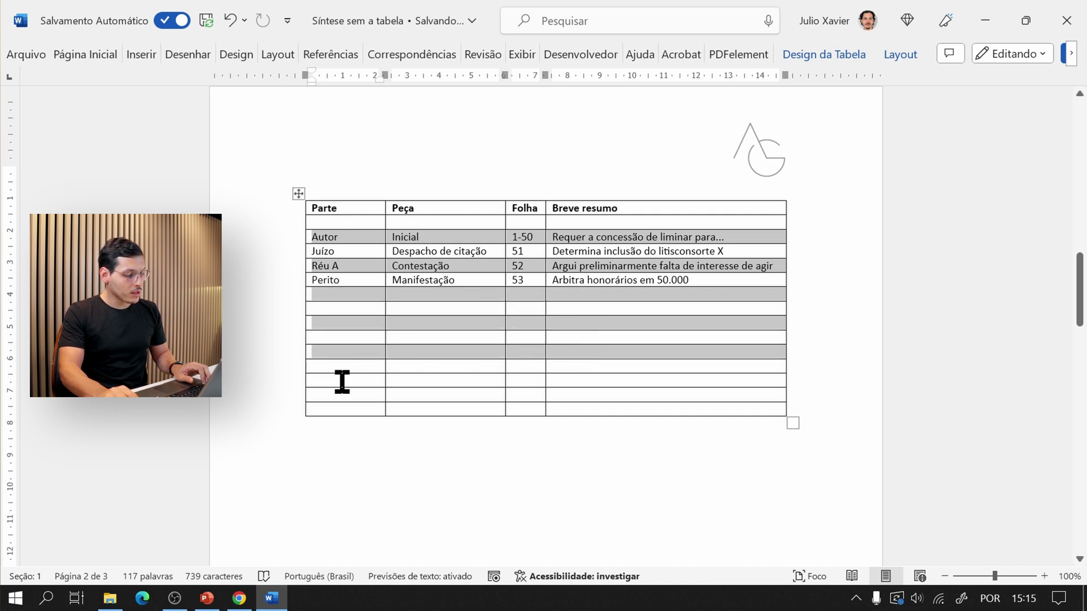
pyautogui.moveTo(342, 381); pyautogui.dragTo(577, 385)
pyautogui.moveTo(357, 410); pyautogui.dragTo(573, 413)
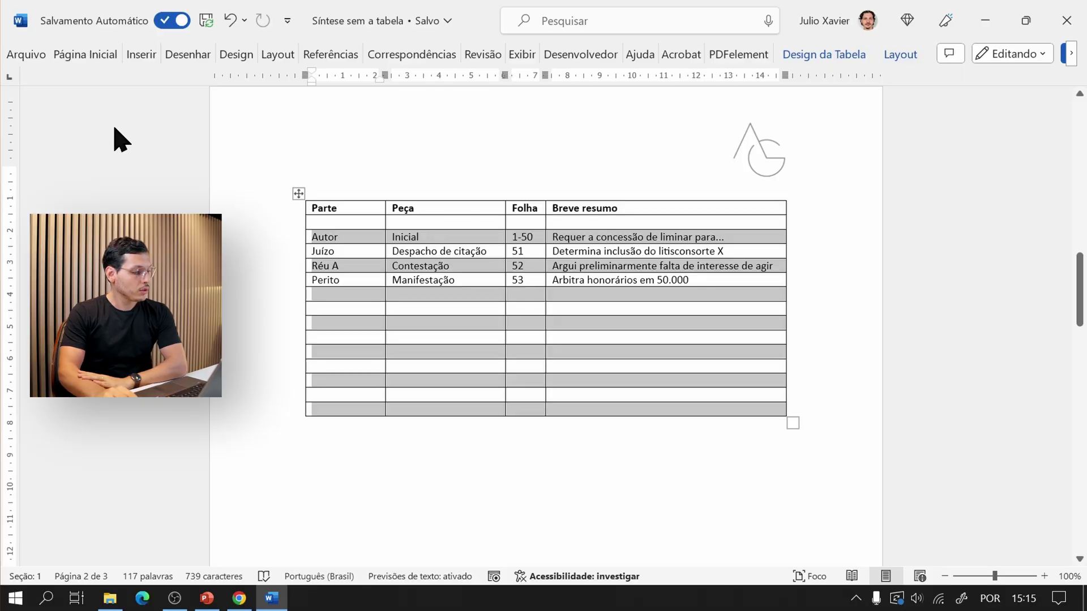
pyautogui.click(107, 54)
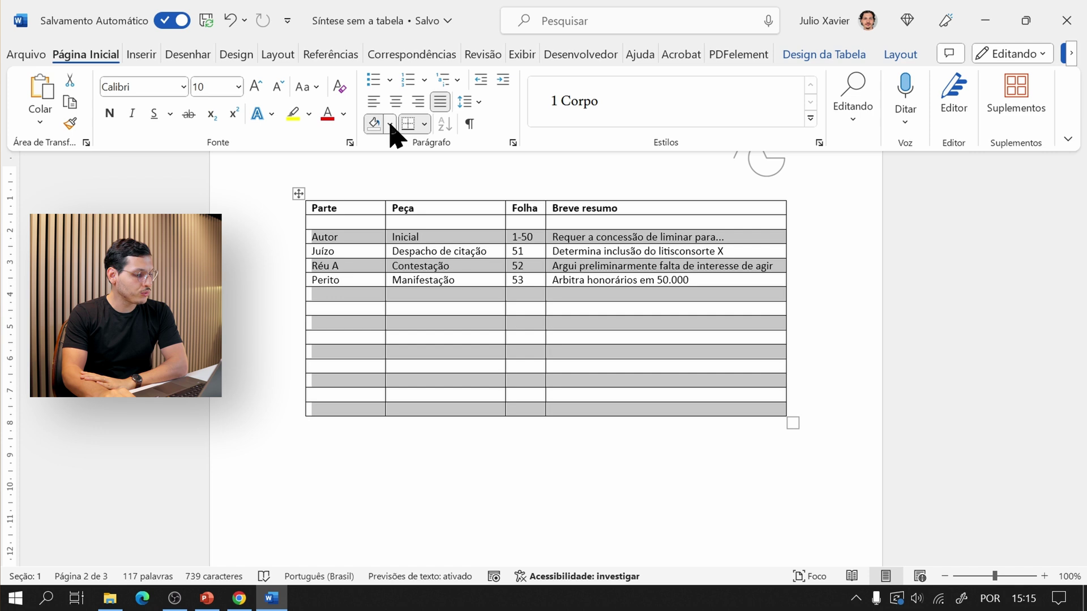
pyautogui.click(391, 124)
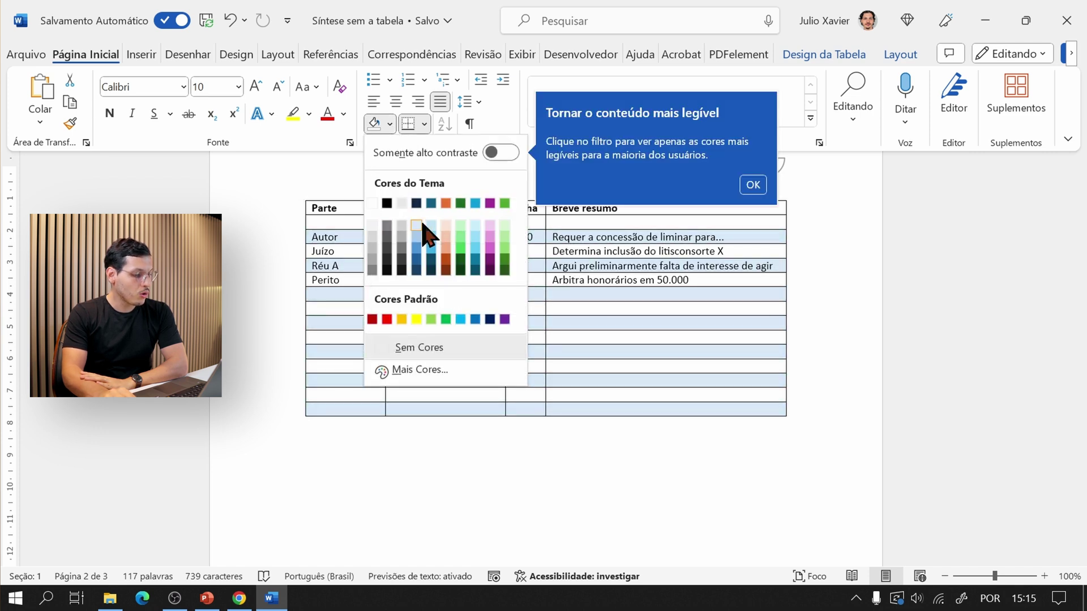
pyautogui.click(376, 224)
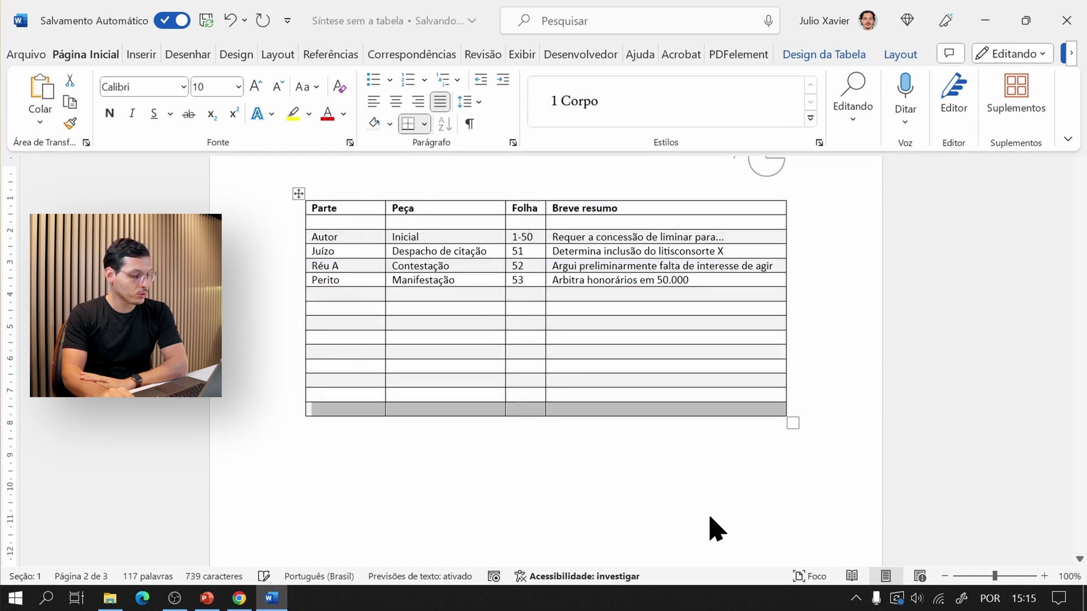
pyautogui.hotkey('ctrl', 'F1')
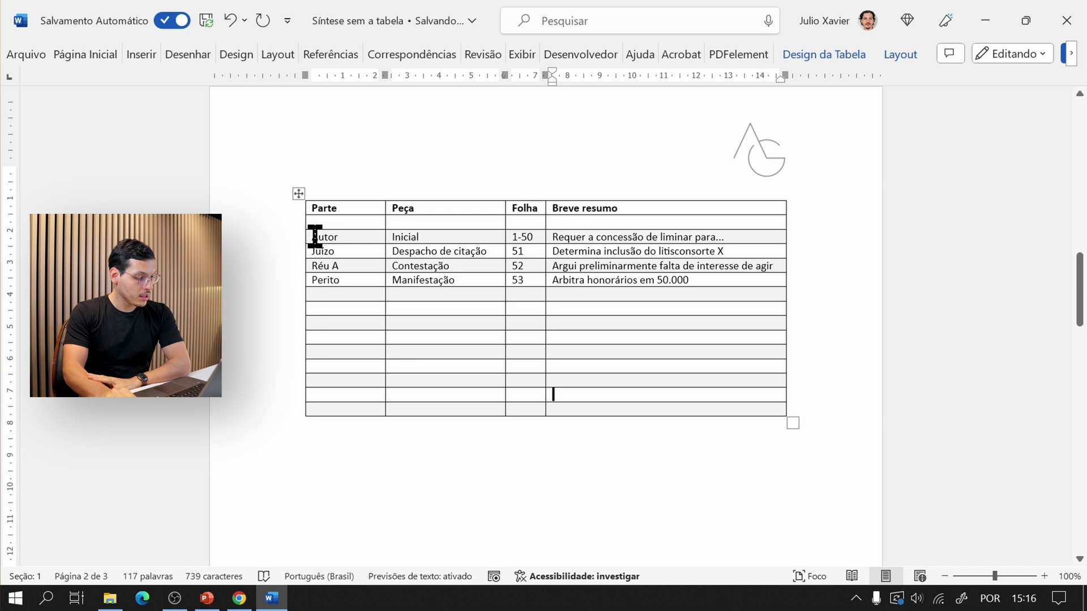
# Step: Make the party names Autor, Juízo, Réu A and Perito in the first column bold
pyautogui.moveTo(315, 236); pyautogui.dragTo(345, 277)
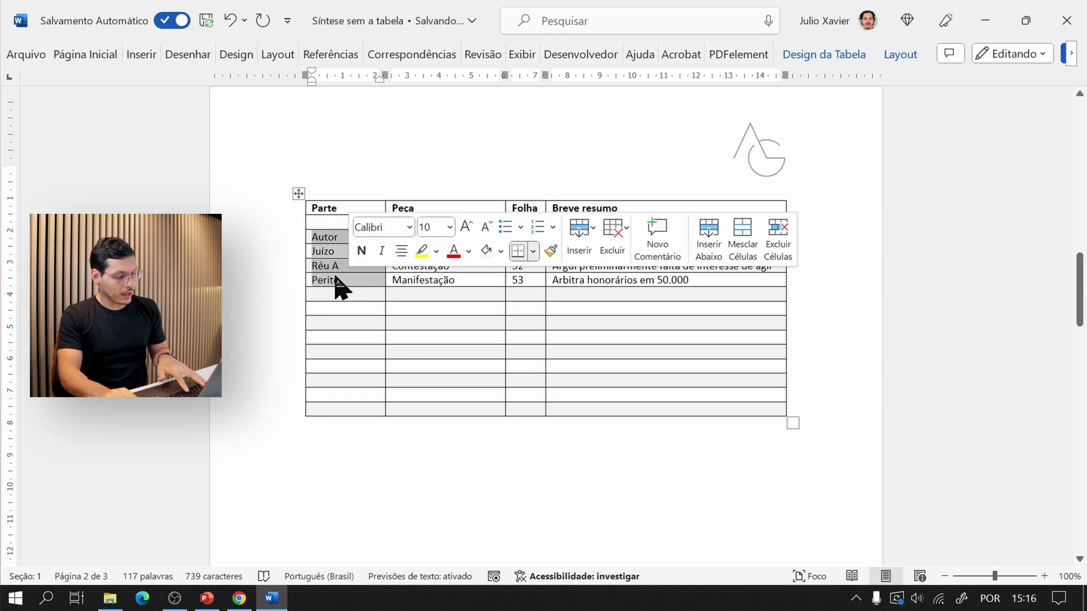
pyautogui.hotkey('ctrl', 'n')
pyautogui.click(449, 368)
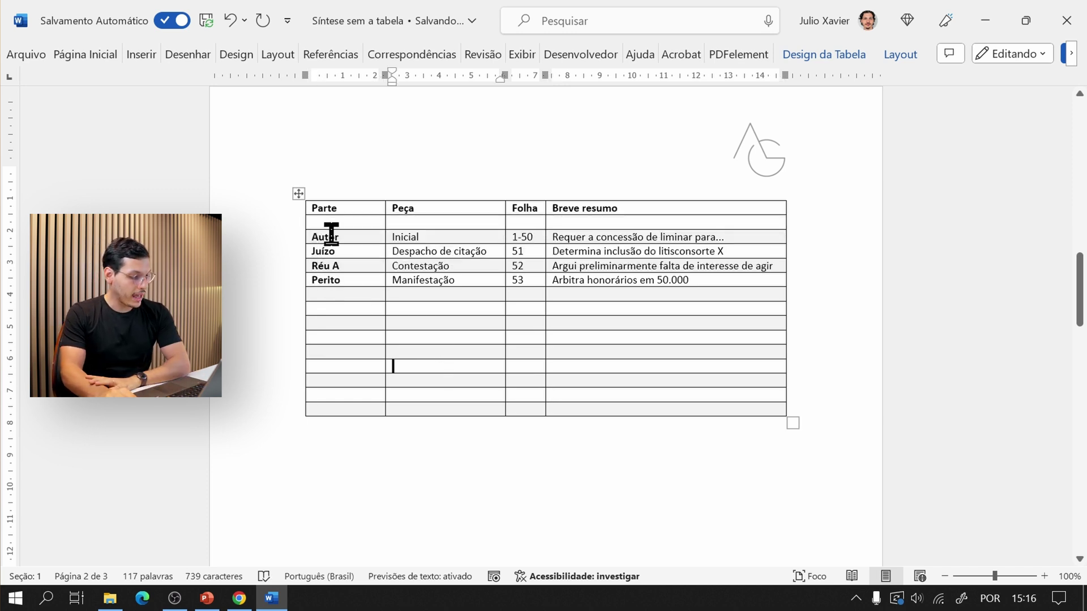
# Step: Set the height of all rows from the Autor row through the last row to 0.6 cm
pyautogui.moveTo(333, 235); pyautogui.dragTo(743, 407)
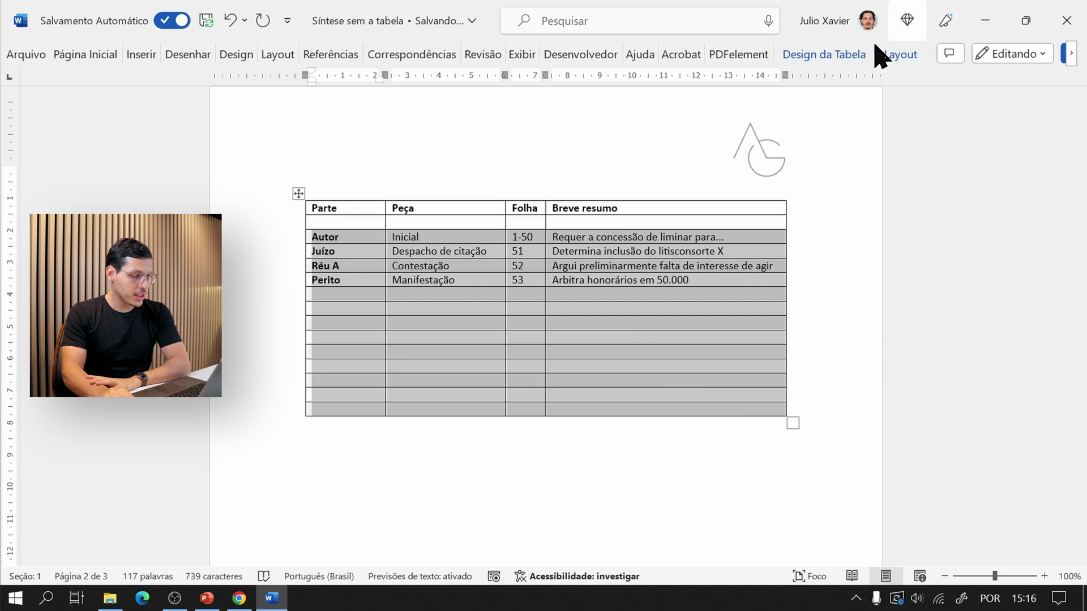
pyautogui.click(842, 57)
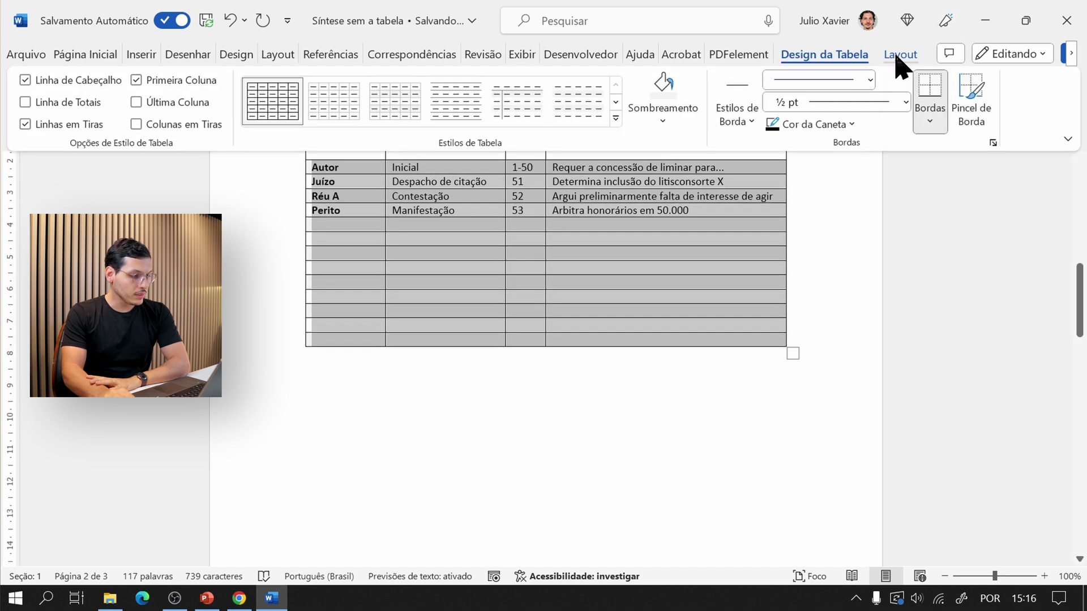
pyautogui.click(900, 57)
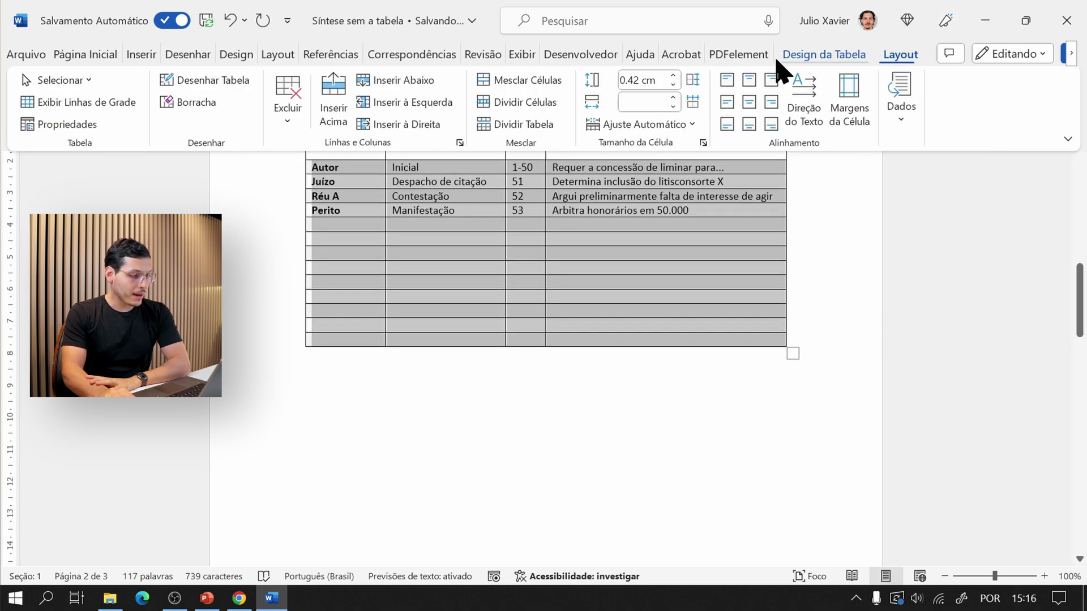
pyautogui.click(679, 75)
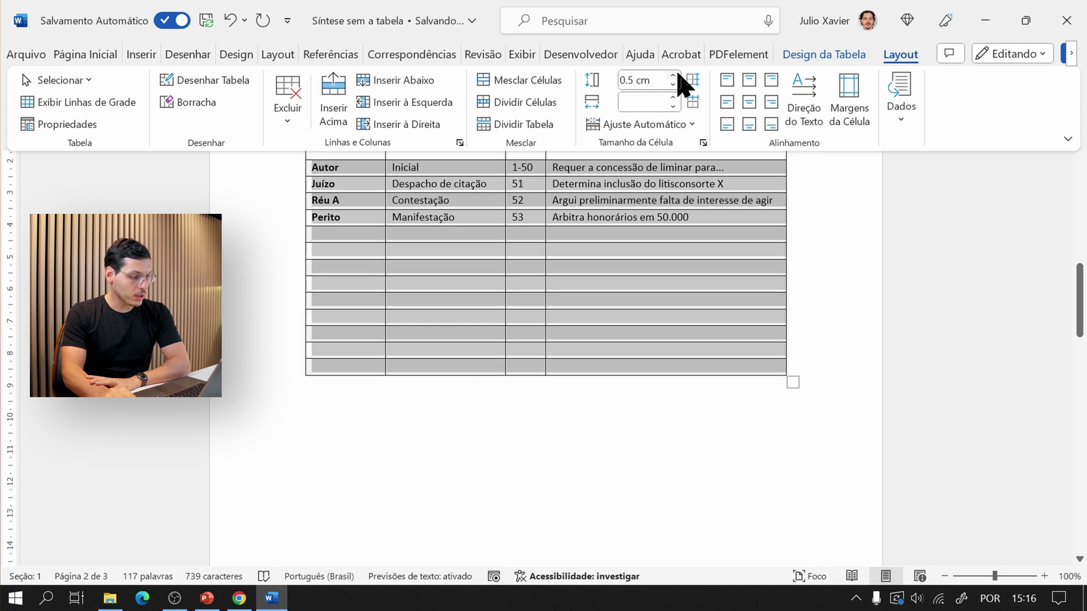
pyautogui.click(810, 306)
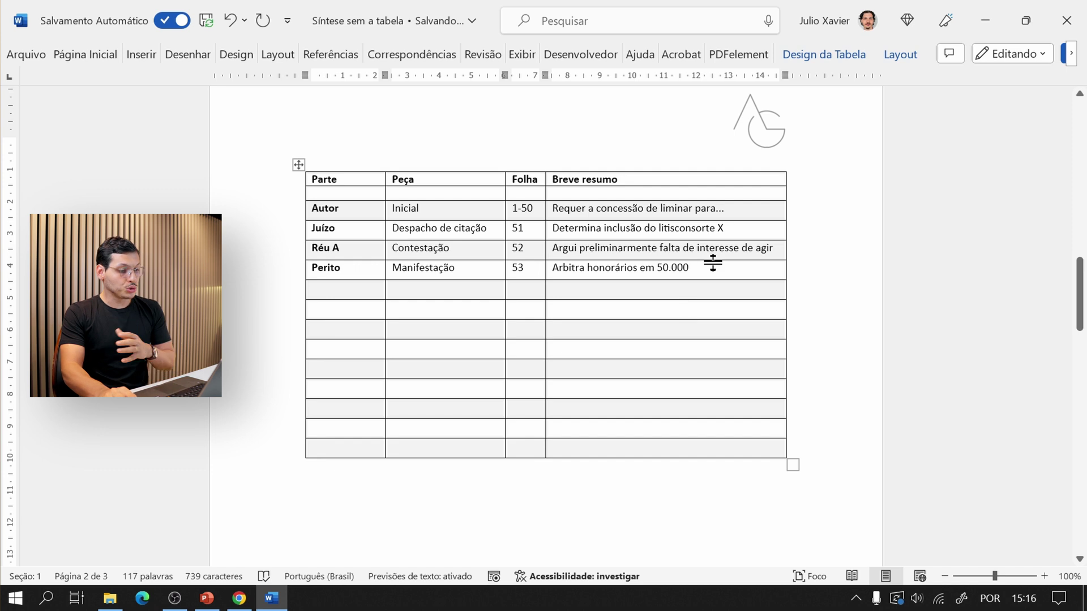
# Step: Align the text of the four filled rows, Autor to Perito, vertically centered and left-aligned in their cells
pyautogui.moveTo(712, 262); pyautogui.dragTo(351, 208)
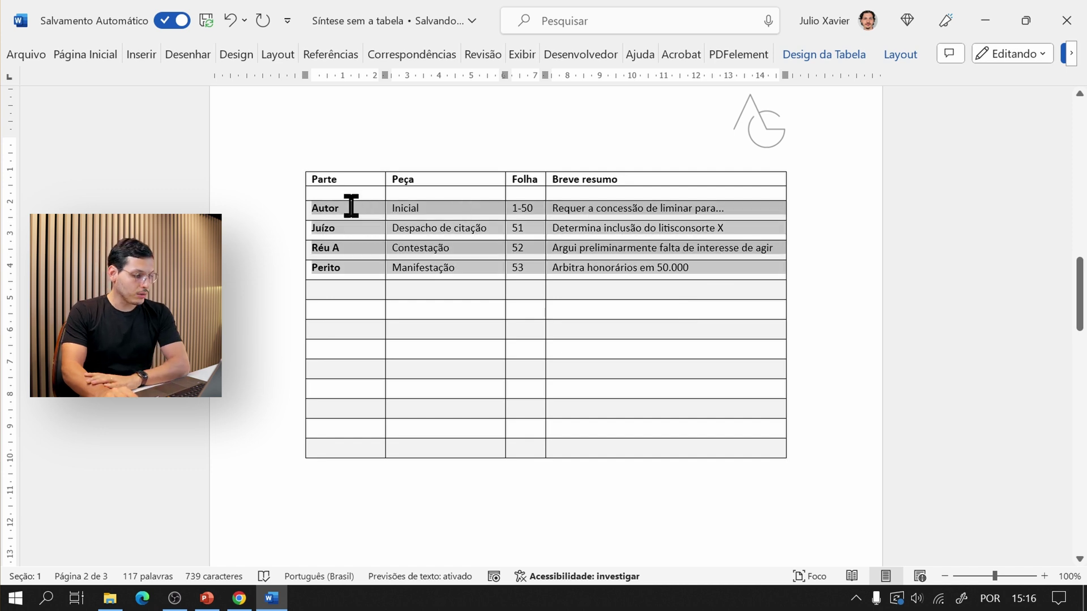
pyautogui.click(906, 55)
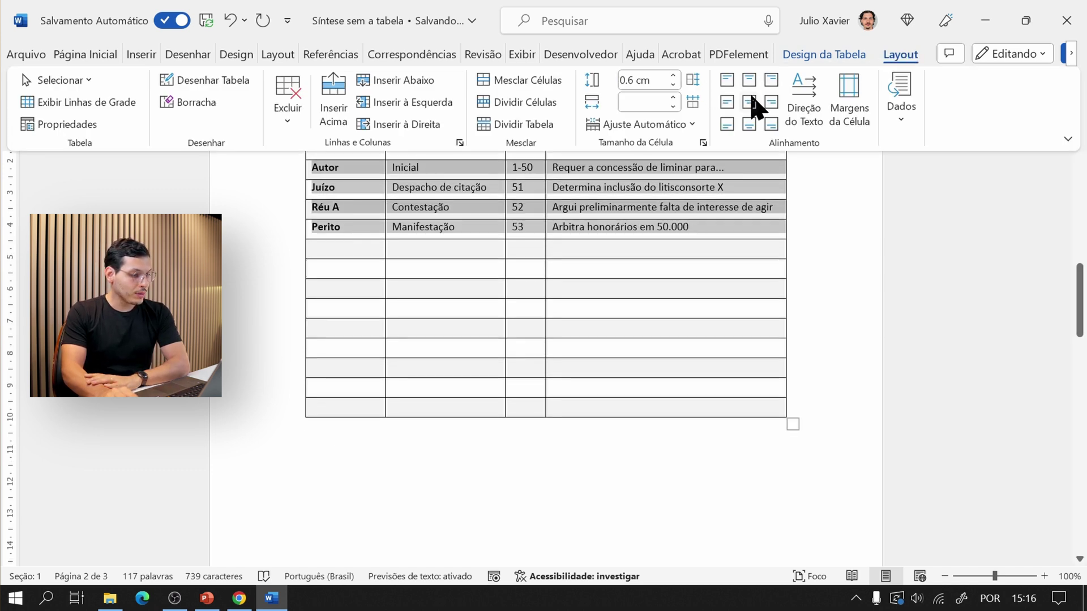
pyautogui.click(727, 103)
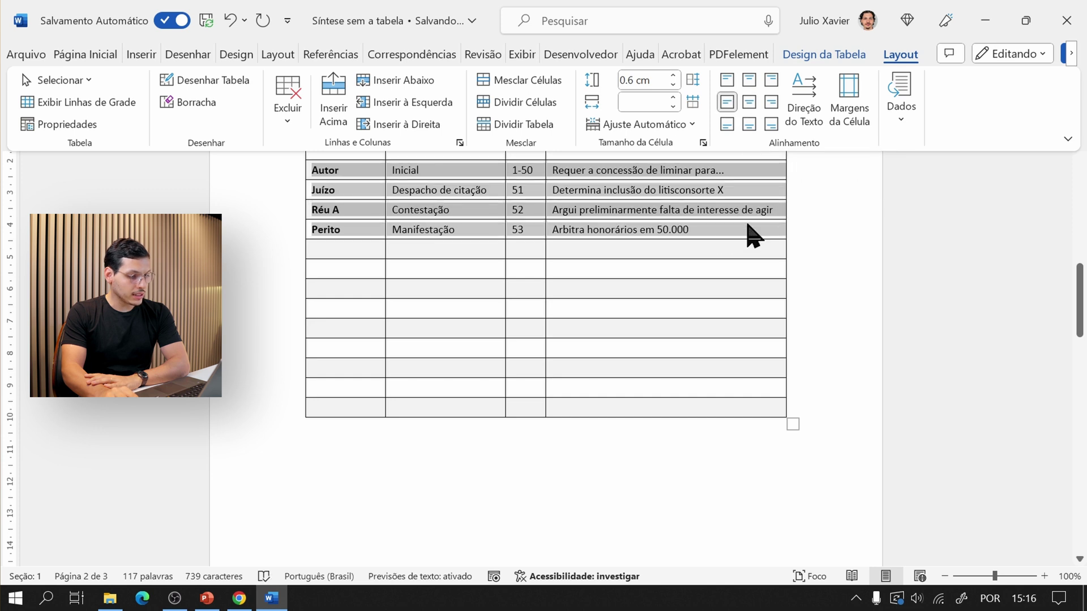
pyautogui.click(798, 317)
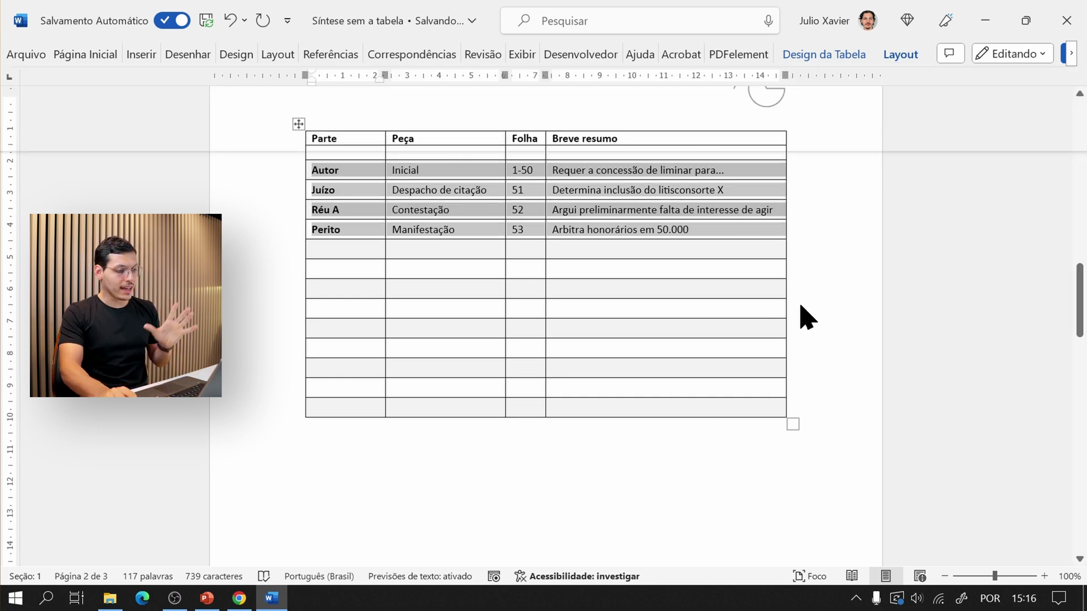
pyautogui.click(689, 344)
pyautogui.click(689, 344)
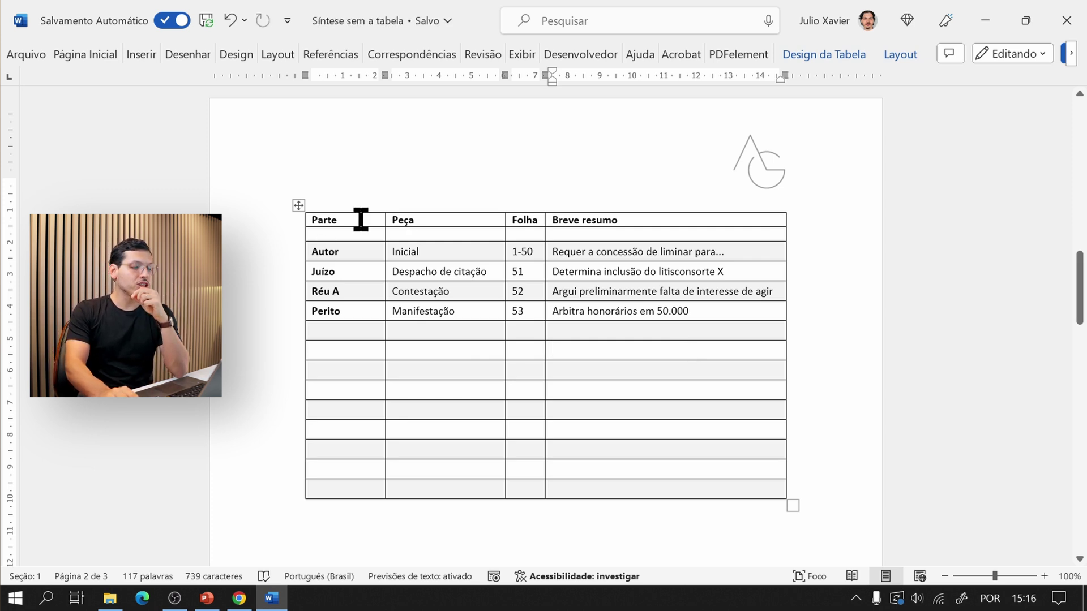
# Step: Remove all borders from the entire table with the Sem Borda option
pyautogui.moveTo(361, 219)
pyautogui.mouseDown()
pyautogui.moveTo(736, 471)
pyautogui.moveTo(740, 488)
pyautogui.moveTo(417, 274)
pyautogui.moveTo(339, 208)
pyautogui.moveTo(331, 221)
pyautogui.mouseUp()
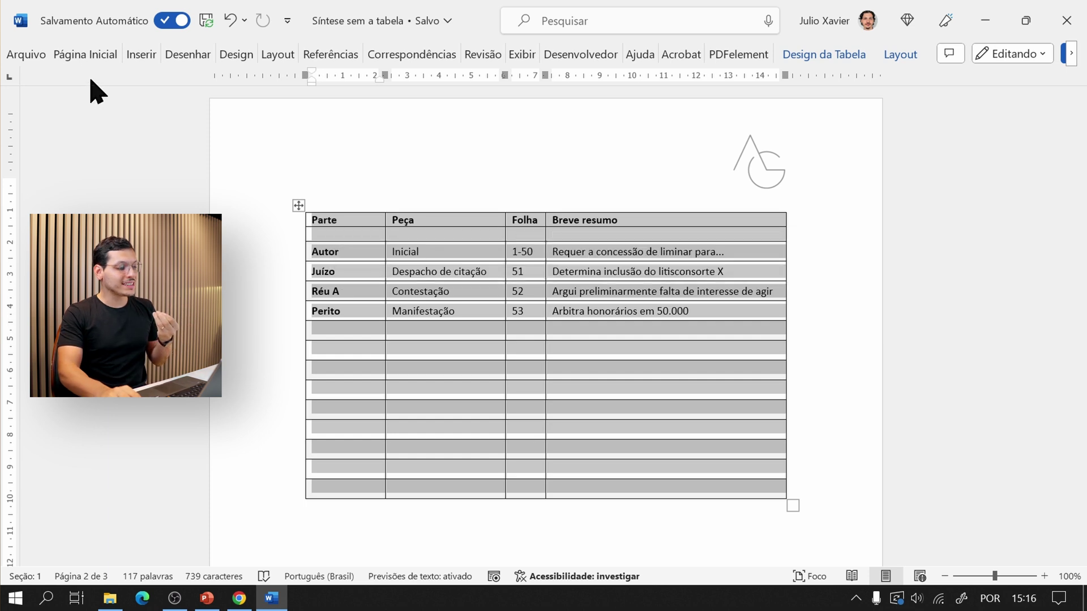
pyautogui.click(96, 60)
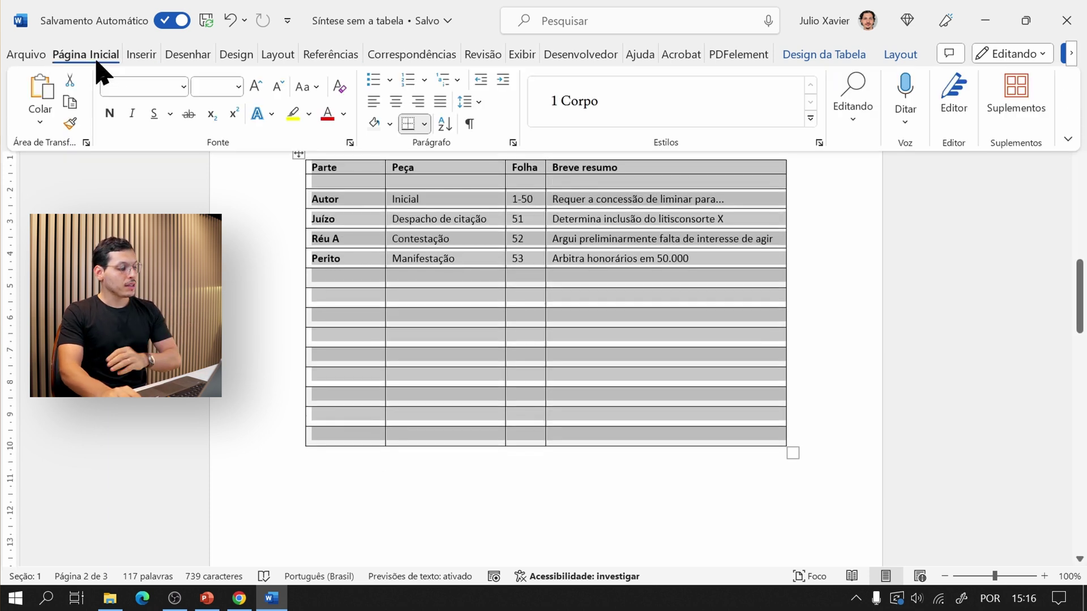
pyautogui.click(425, 125)
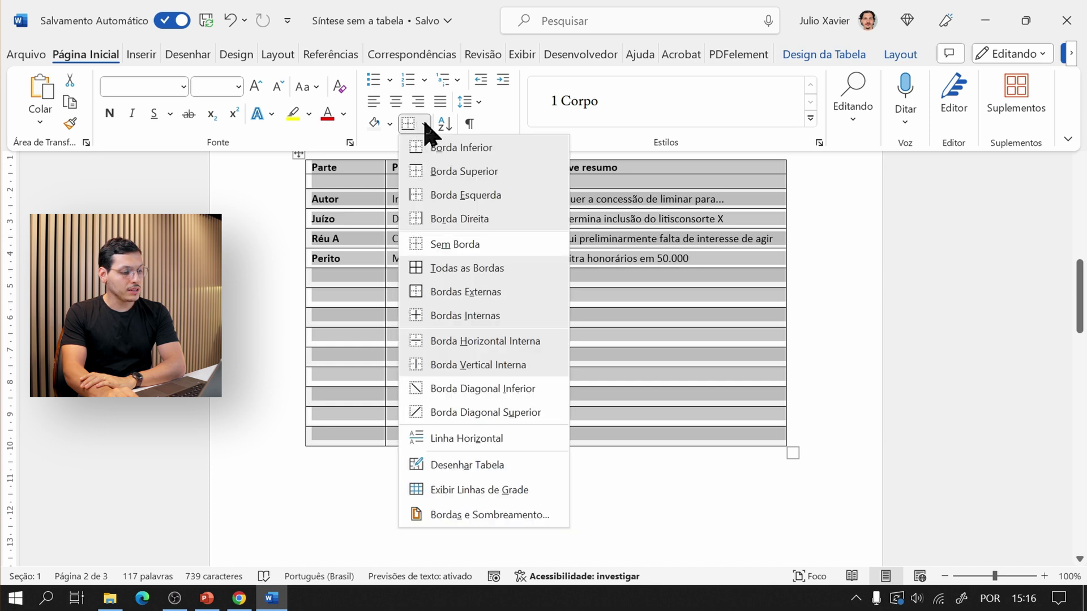
pyautogui.click(450, 246)
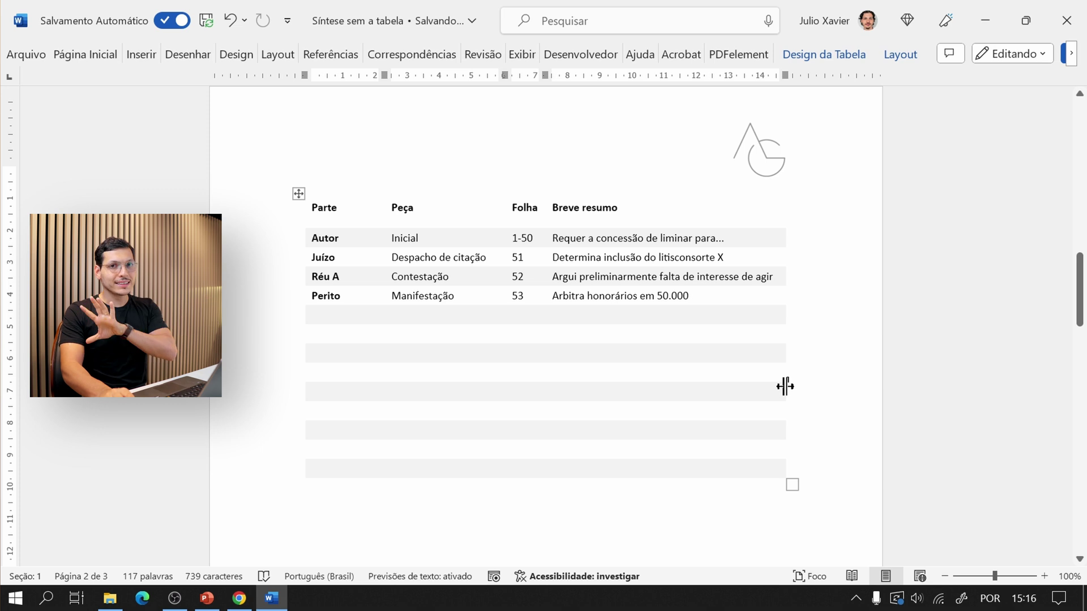
# Step: Add a right border (Borda Direita) to the whole Parte column, from the header through the last row
pyautogui.moveTo(323, 235); pyautogui.dragTo(376, 480)
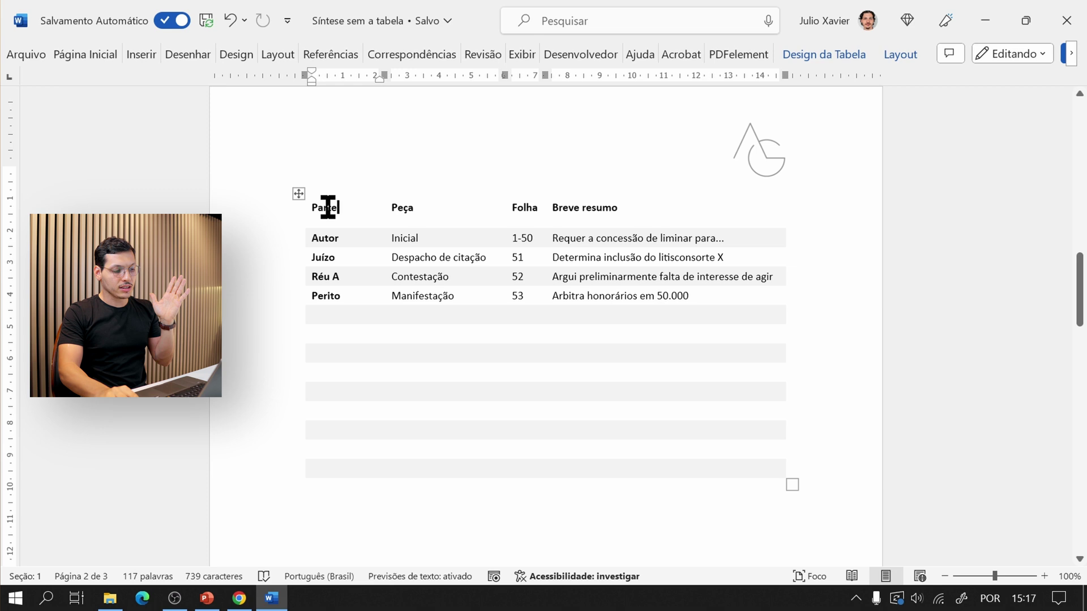
pyautogui.moveTo(328, 207); pyautogui.dragTo(366, 461)
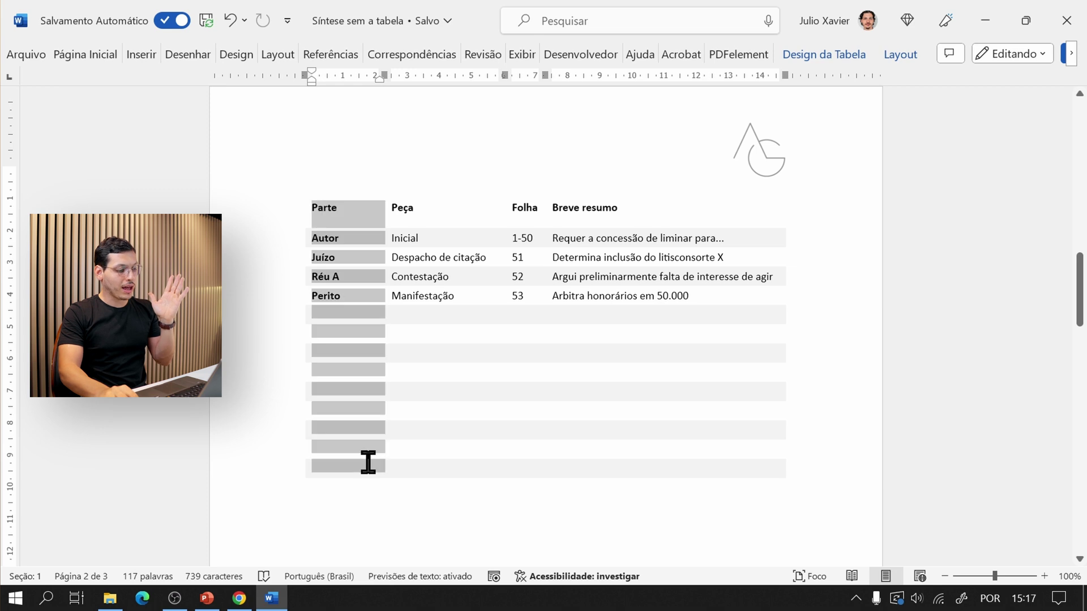
pyautogui.click(86, 55)
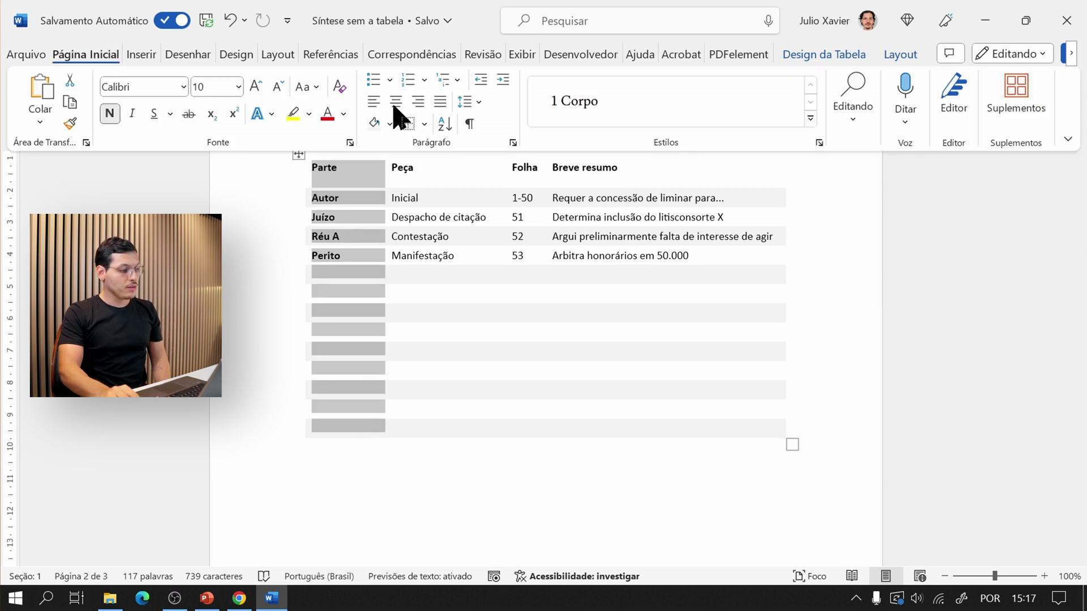
pyautogui.click(424, 123)
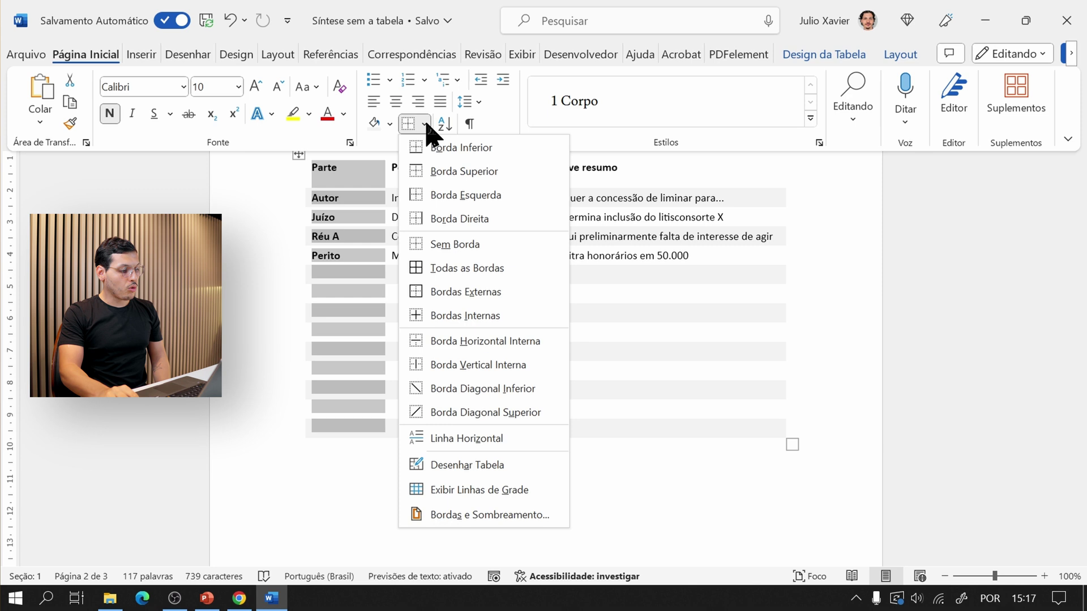
pyautogui.click(462, 221)
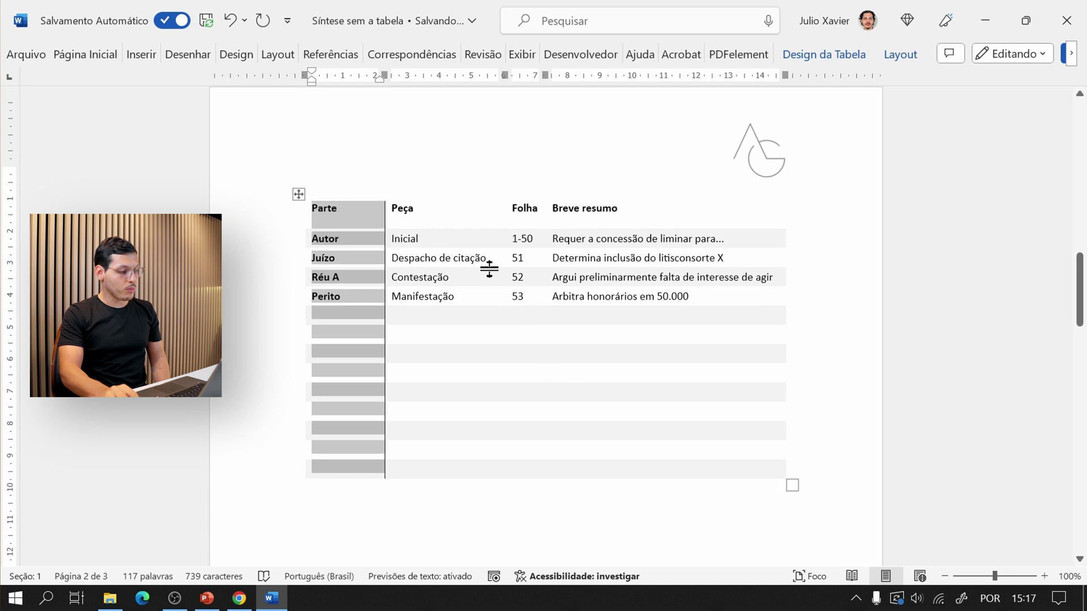
pyautogui.click(488, 265)
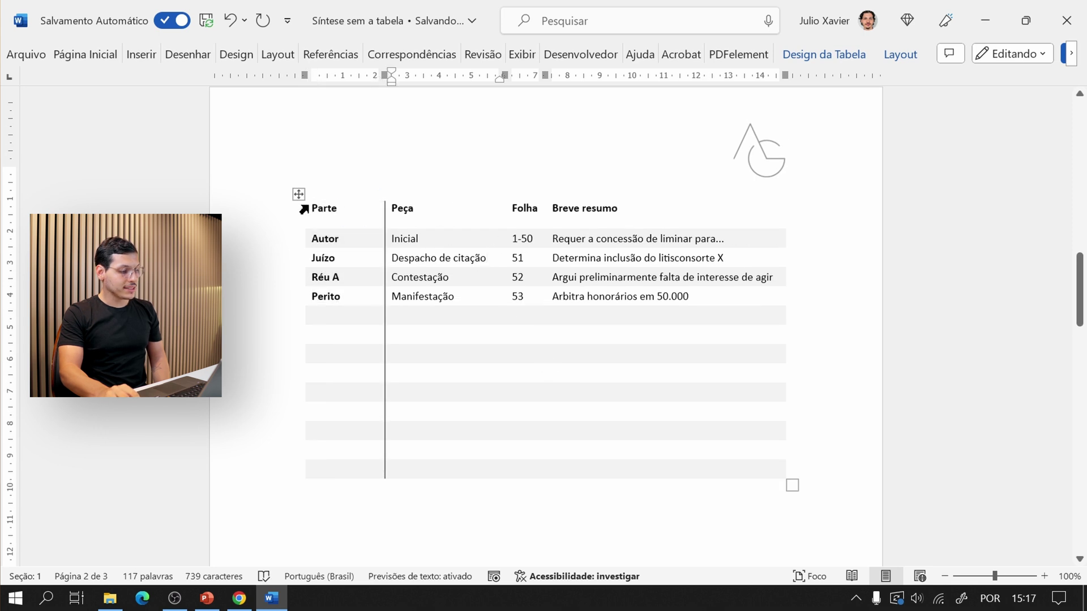
# Step: Add a bottom border (Borda Inferior) under the whole header row, from Parte to Breve resumo
pyautogui.moveTo(323, 209); pyautogui.dragTo(650, 209)
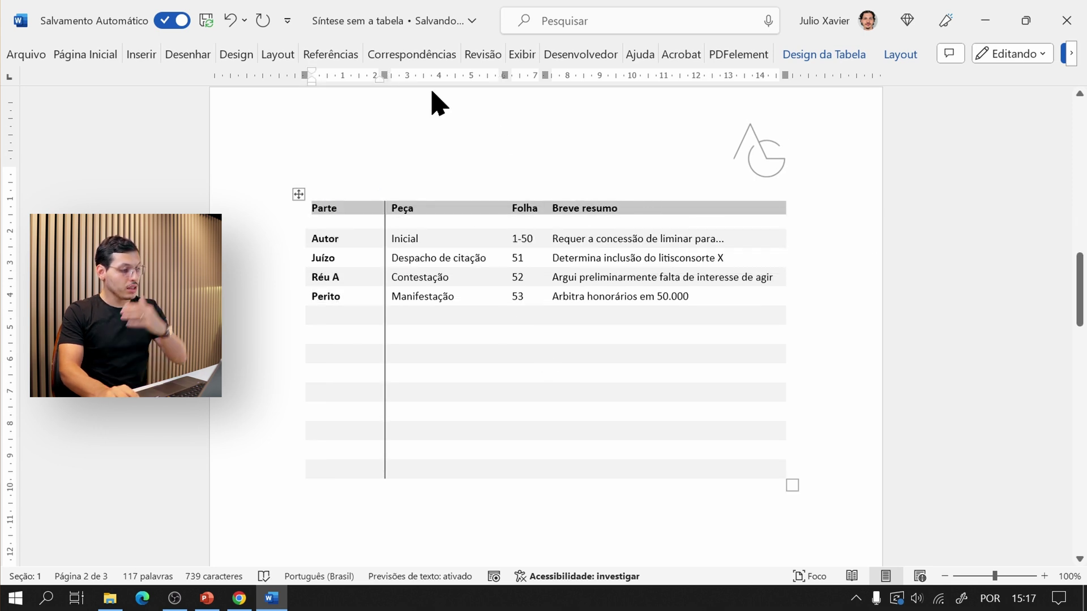
pyautogui.click(120, 57)
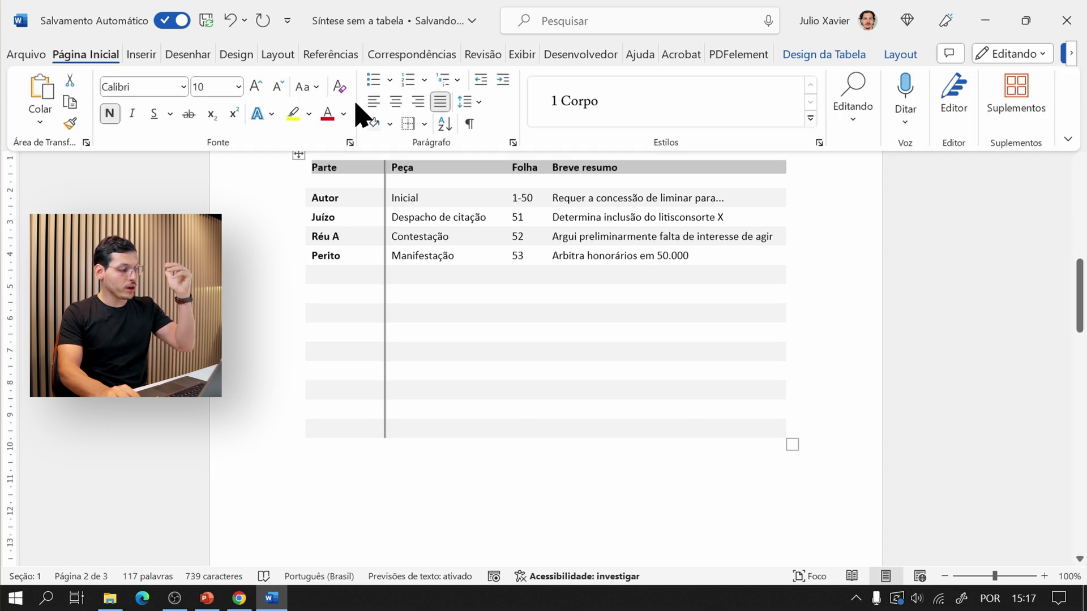
pyautogui.click(424, 124)
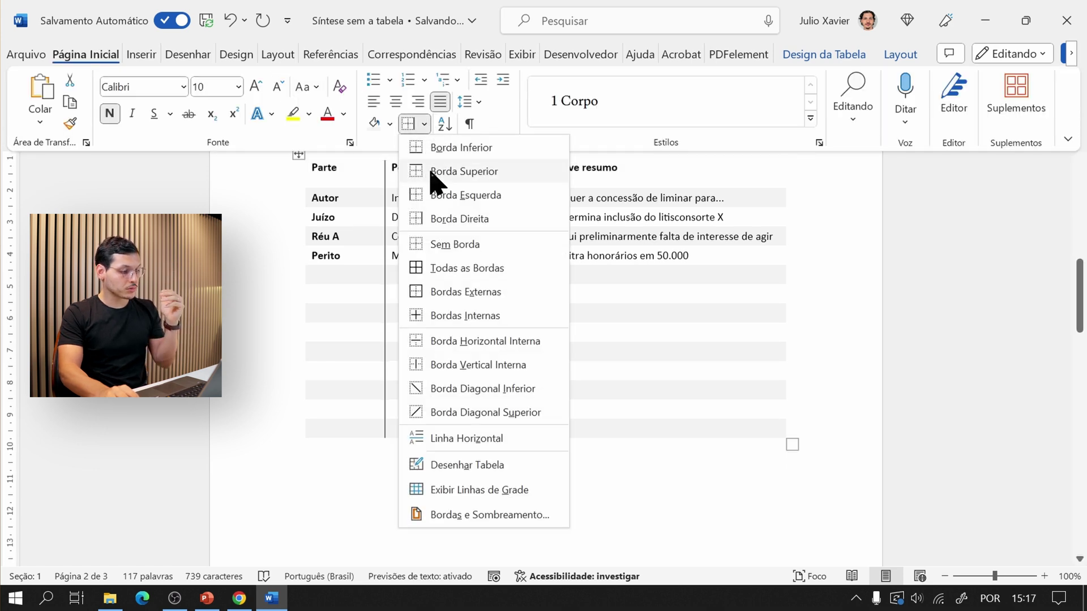
pyautogui.click(434, 149)
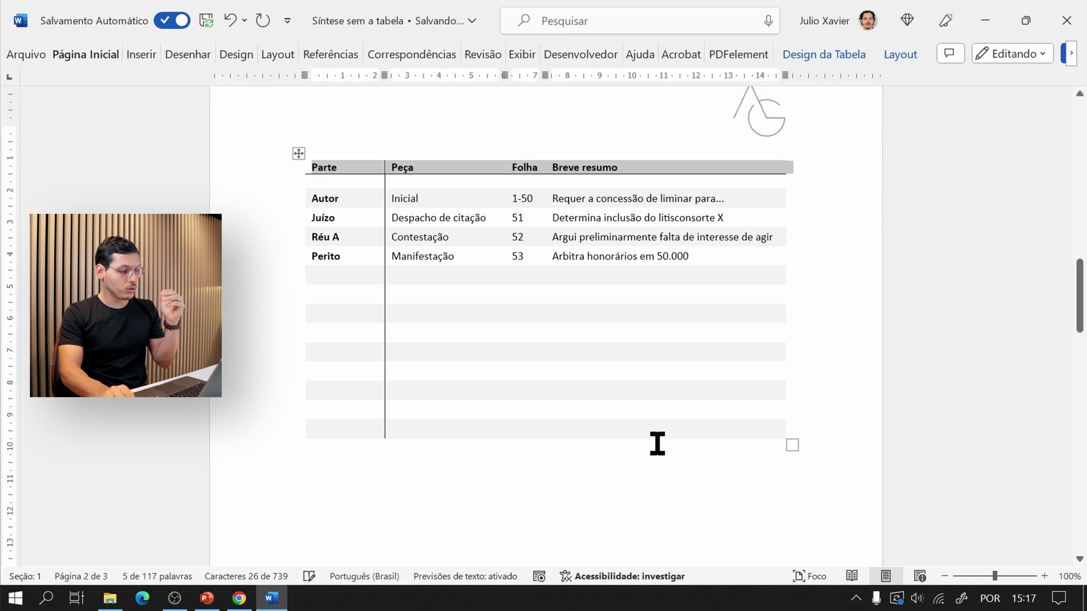
pyautogui.click(765, 389)
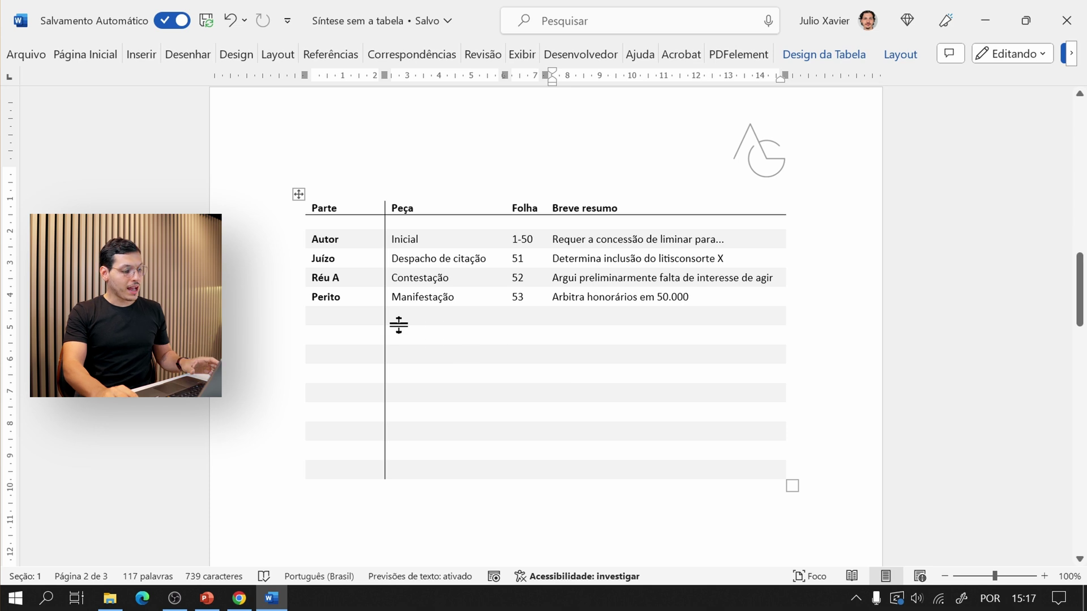
# Step: Make the Peça, Folha and Breve resumo text of the Perito row bold
pyautogui.moveTo(335, 298); pyautogui.dragTo(670, 306)
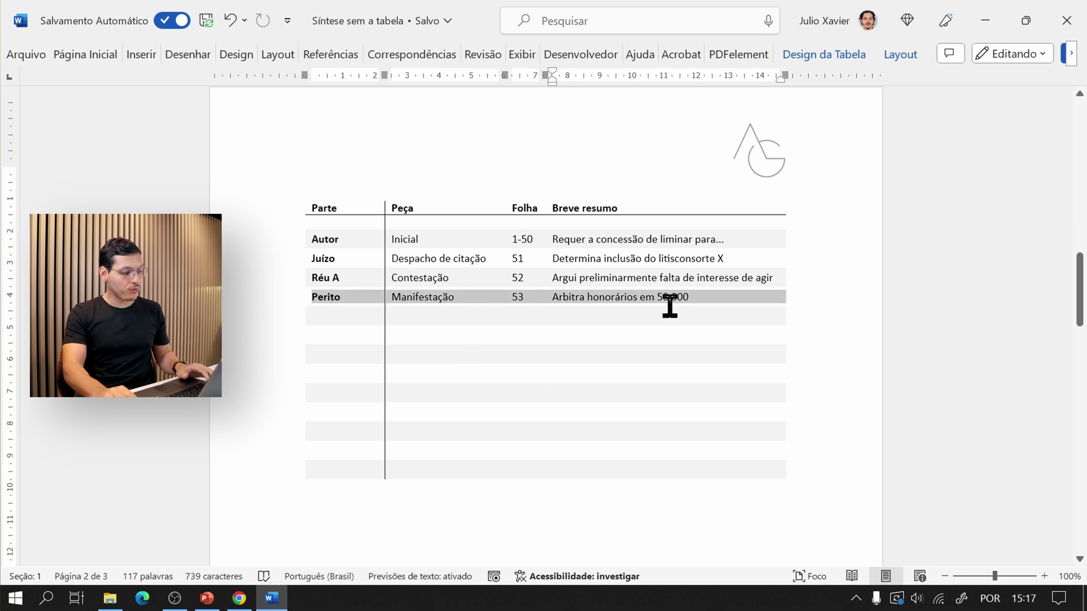
pyautogui.click(678, 400)
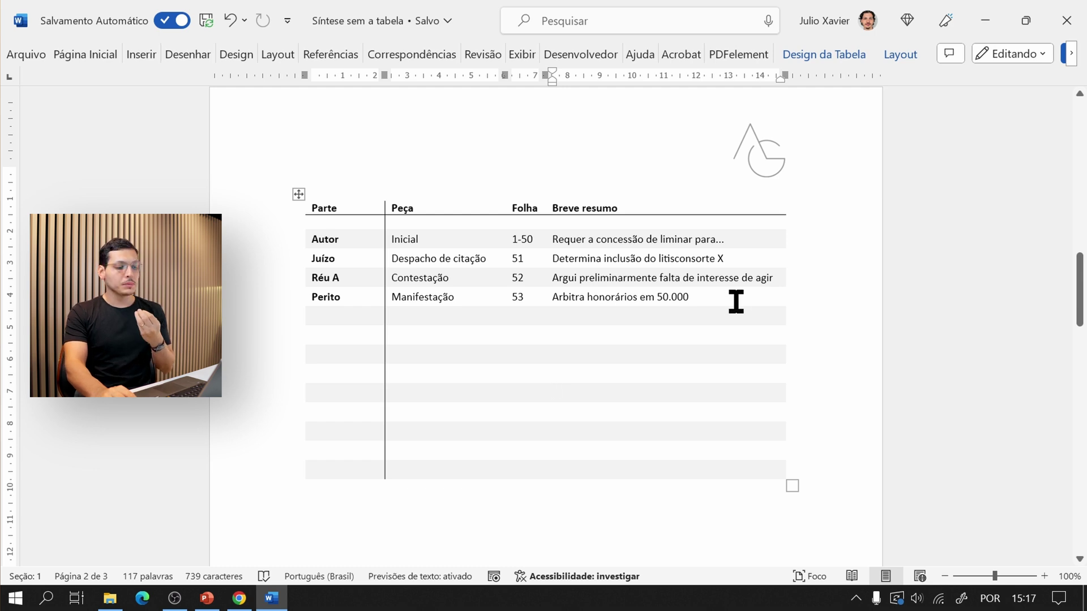
pyautogui.moveTo(736, 301); pyautogui.dragTo(408, 291)
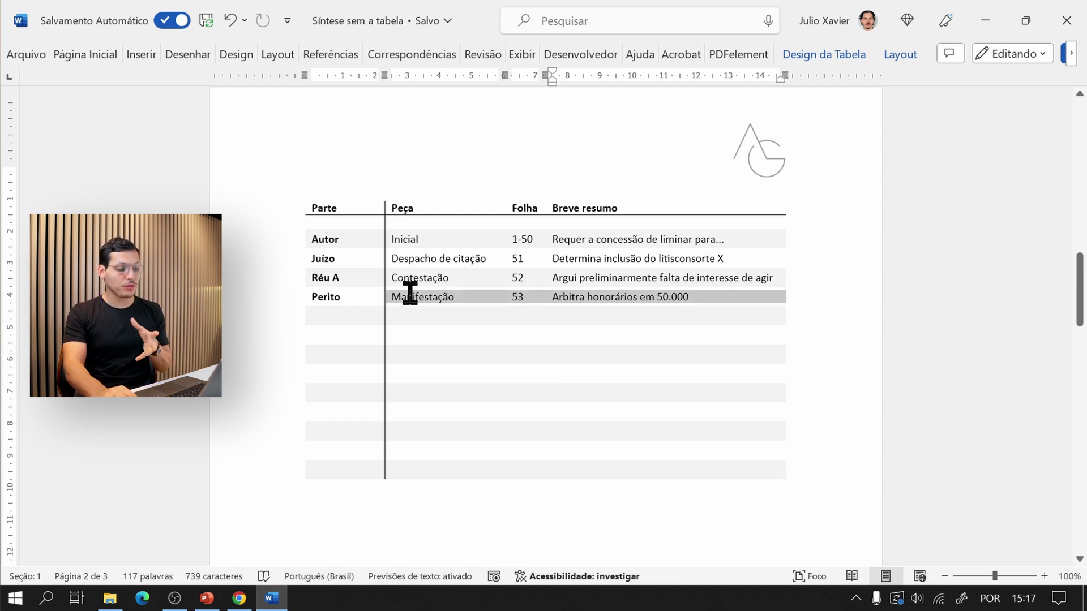
pyautogui.click(87, 57)
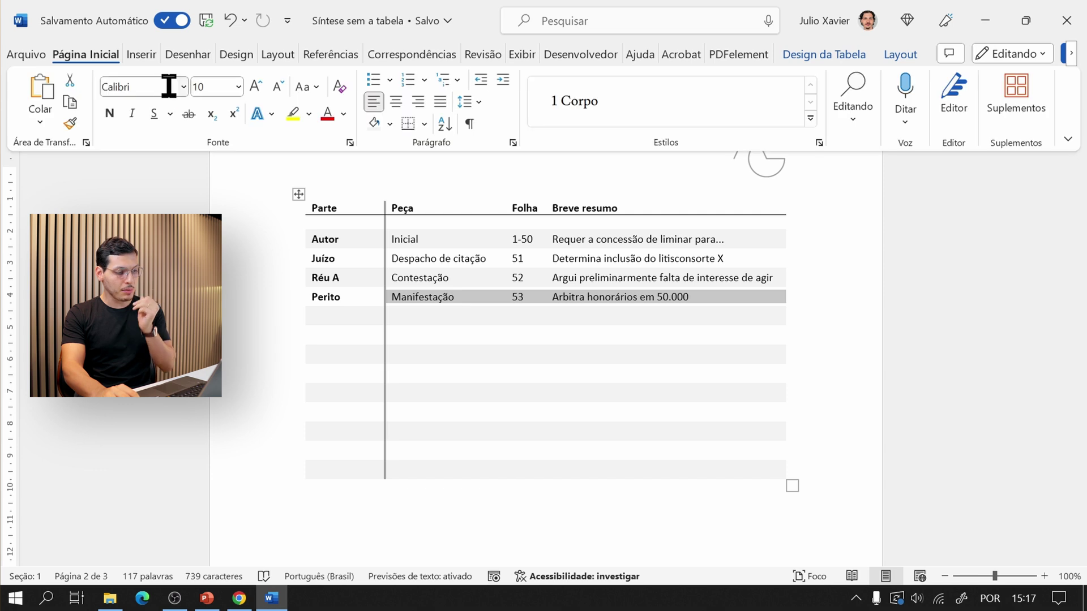
pyautogui.click(110, 114)
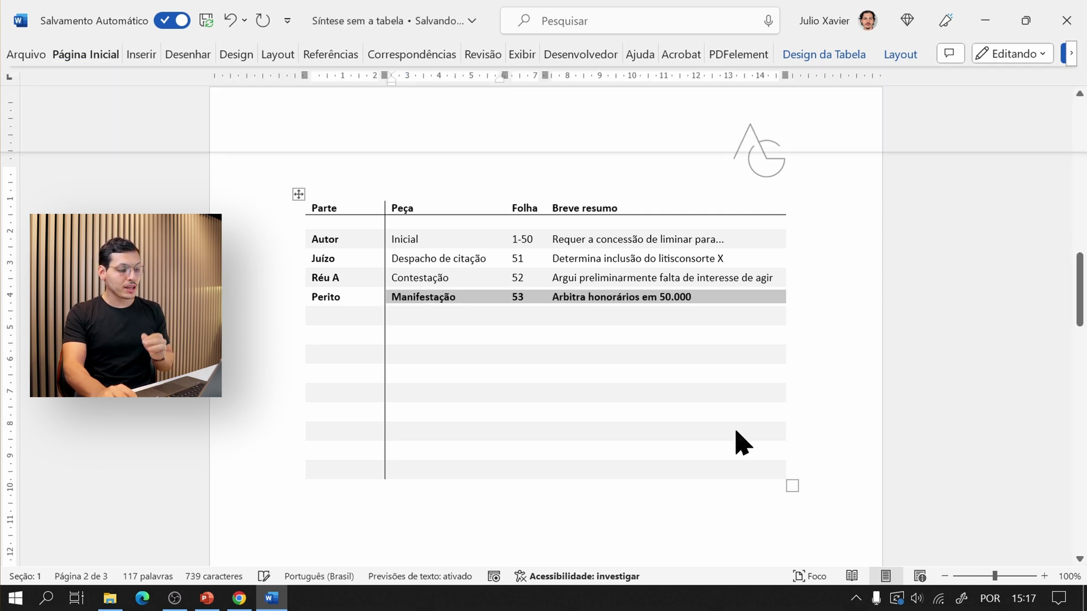